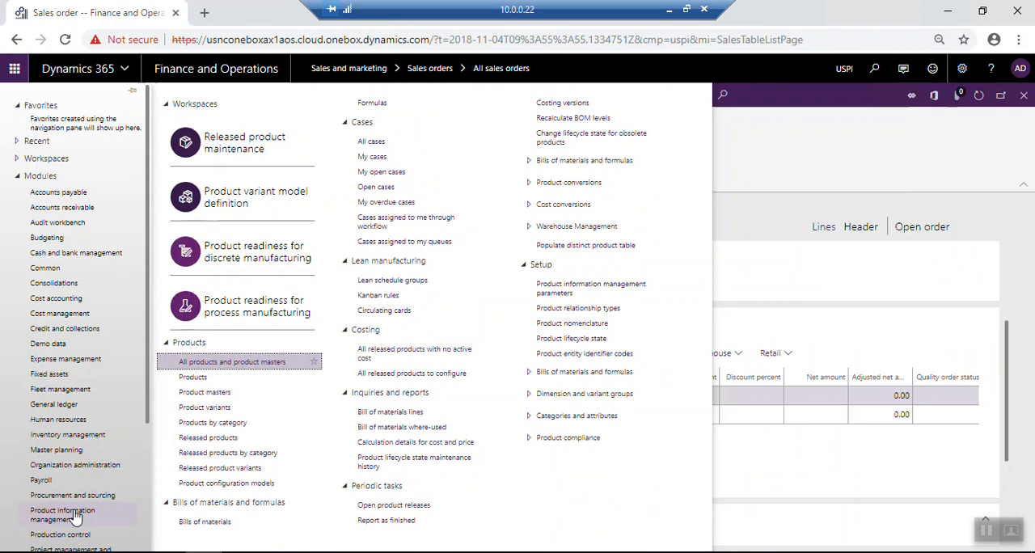
Open the All products and product masters list in Product information management
{"action": "left_click", "coordinate": [76, 518]}
{"action": "left_click", "coordinate": [75, 518]}
{"action": "left_click", "coordinate": [228, 363]}
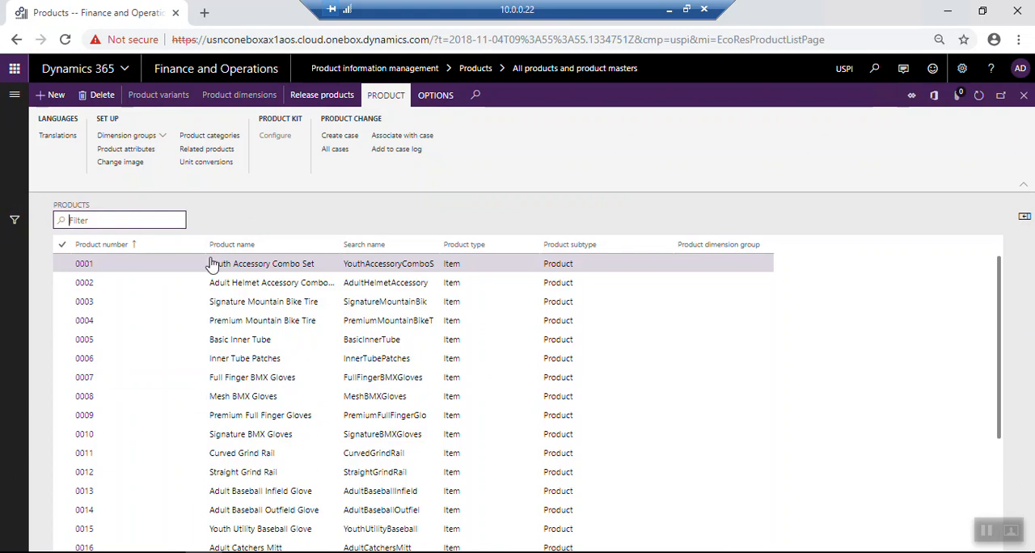
Open the M2003 Sodium Hydroxide record from the Released products list
{"action": "left_click", "coordinate": [14, 96]}
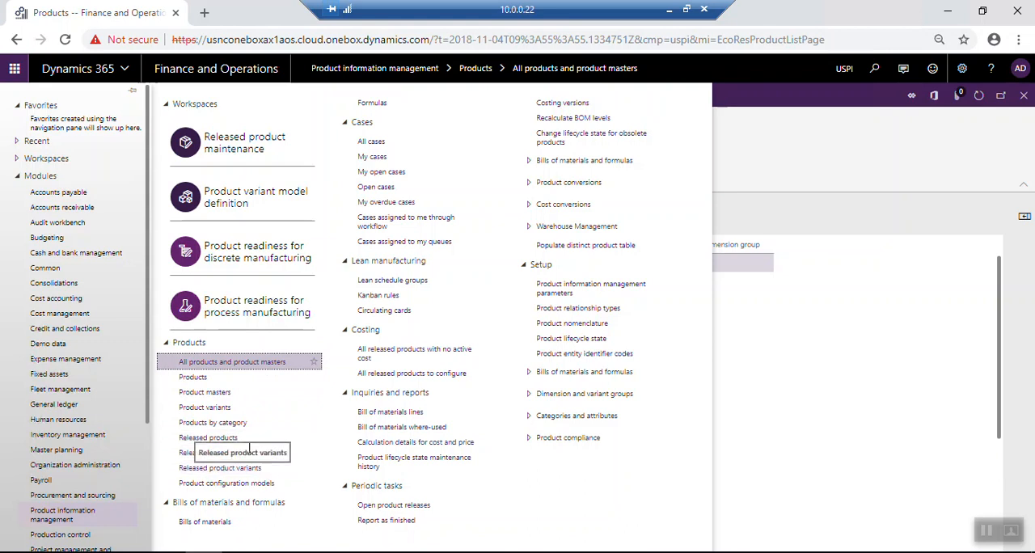
{"action": "left_click", "coordinate": [194, 447]}
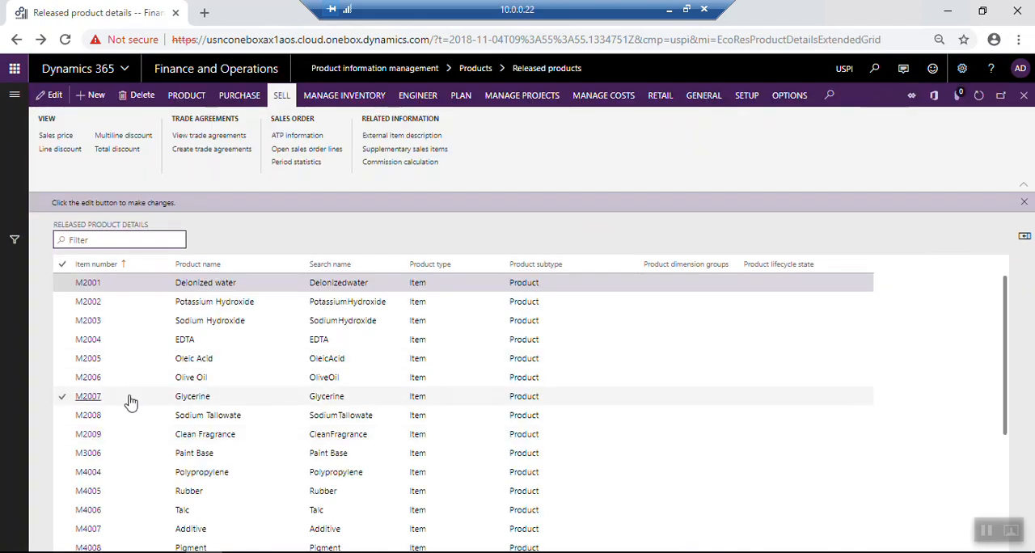
{"action": "left_click", "coordinate": [93, 325]}
{"action": "left_click", "coordinate": [93, 323]}
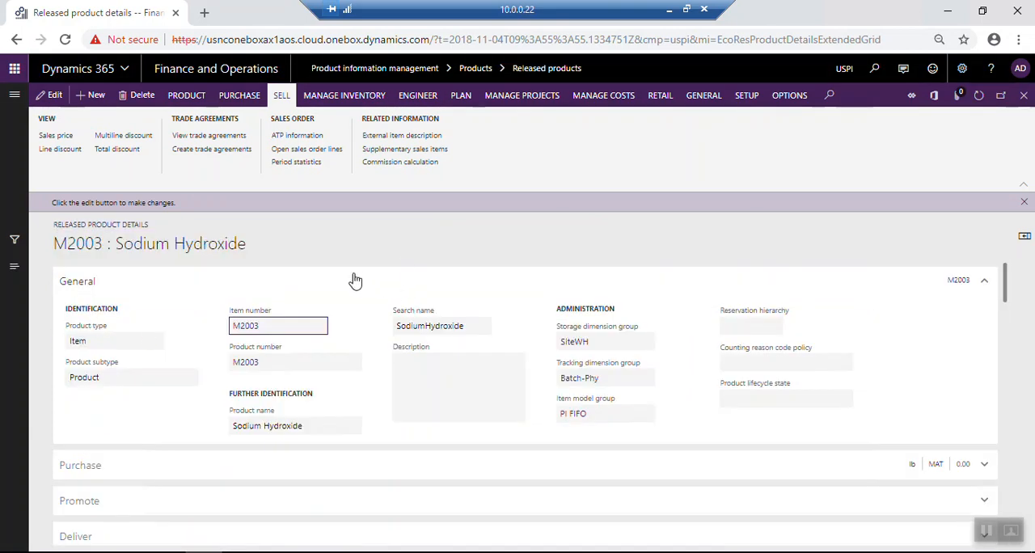
Open the supplementary sales items of M2003 and add a new line
{"action": "left_click", "coordinate": [285, 96]}
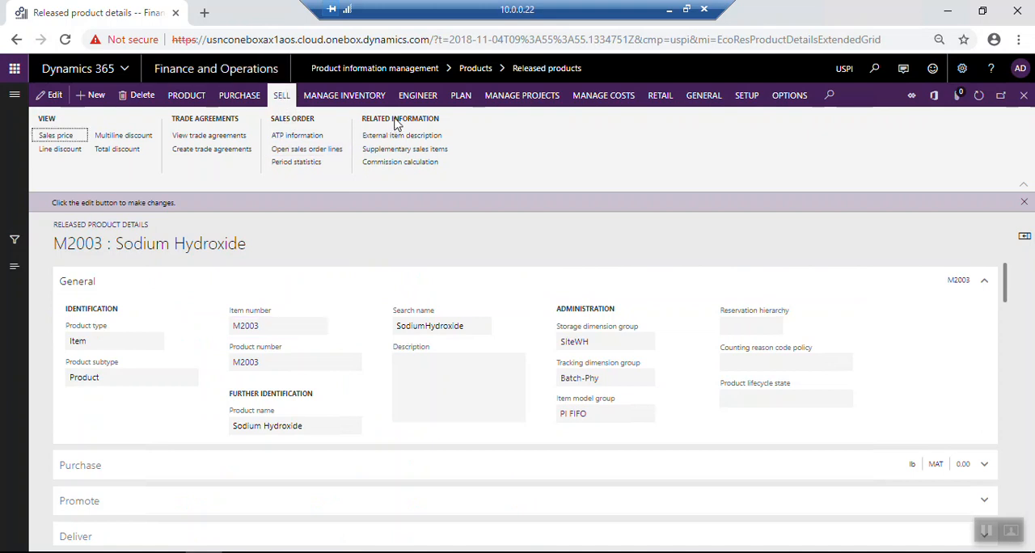
{"action": "left_click", "coordinate": [414, 152]}
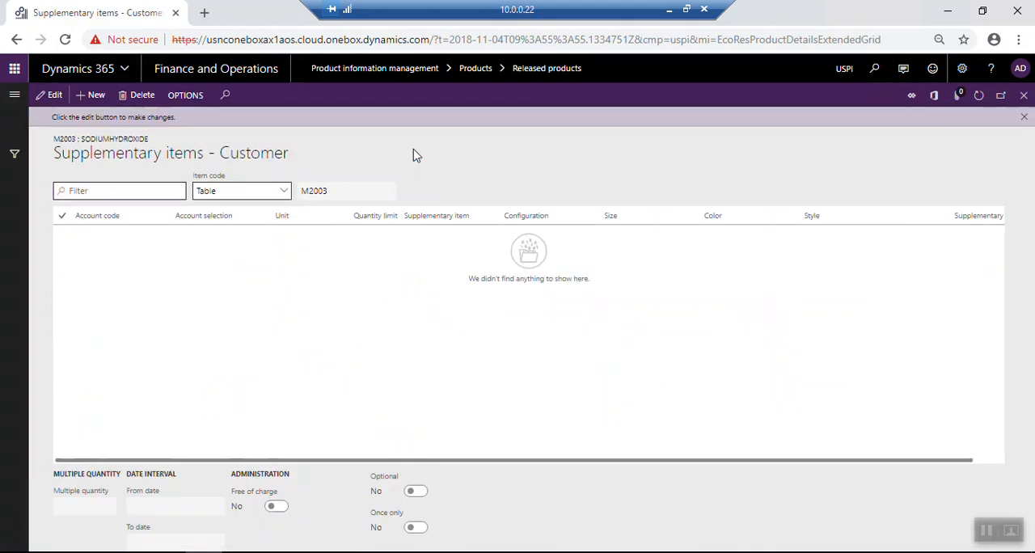
{"action": "left_click", "coordinate": [91, 94]}
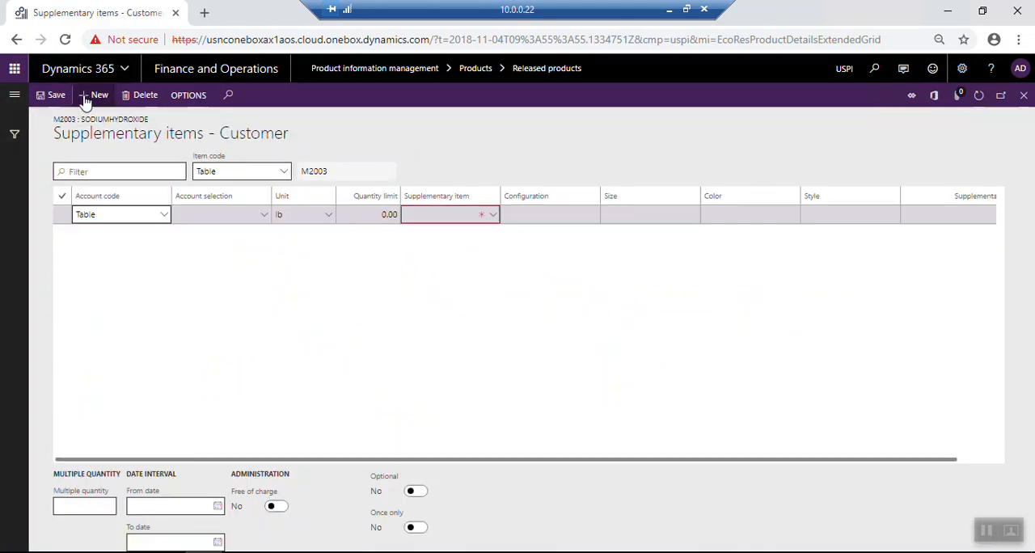
Choose Table as the new line's account code and examine the customer accounts offered for selection
{"action": "left_click", "coordinate": [165, 220]}
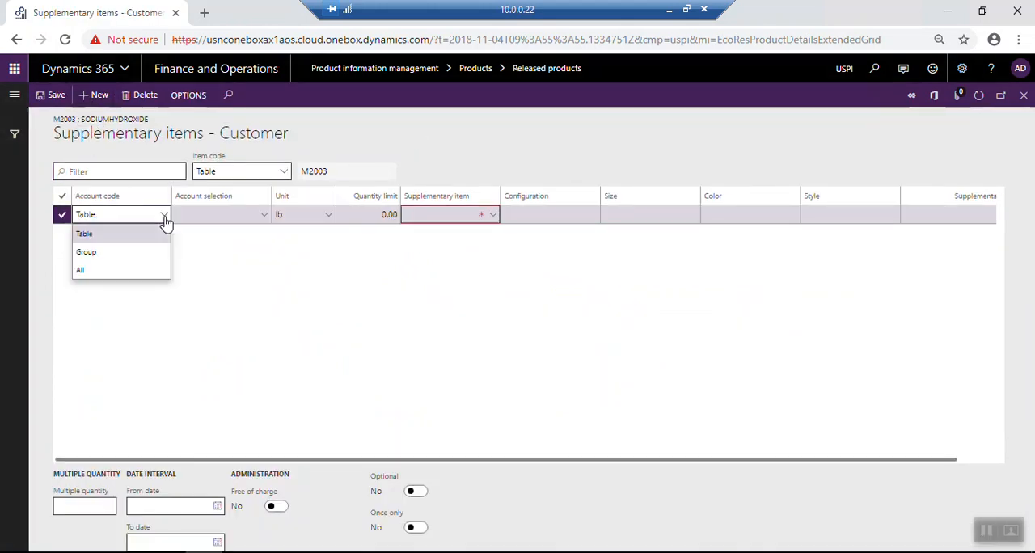
{"action": "left_click", "coordinate": [121, 240]}
{"action": "left_click", "coordinate": [232, 214]}
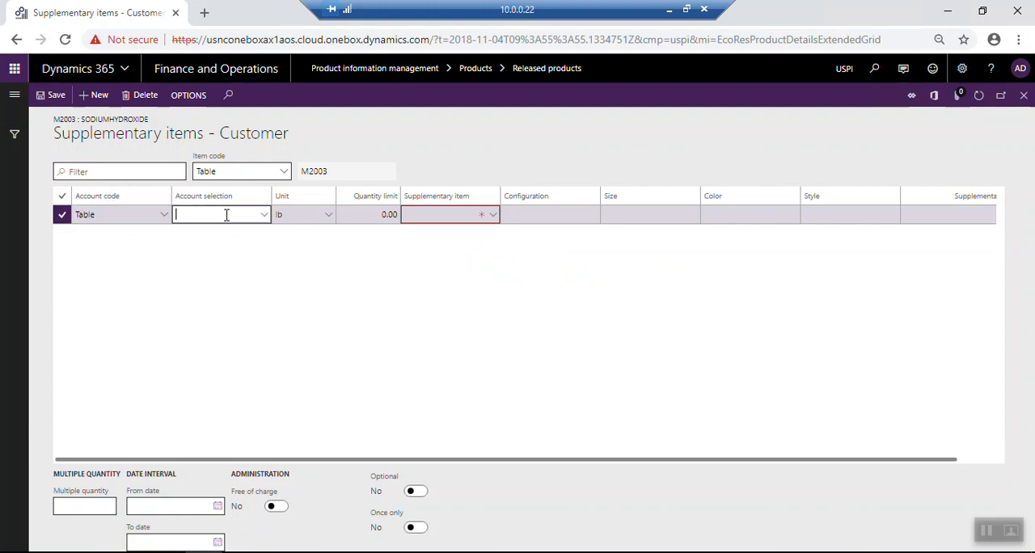
{"action": "left_click", "coordinate": [264, 216]}
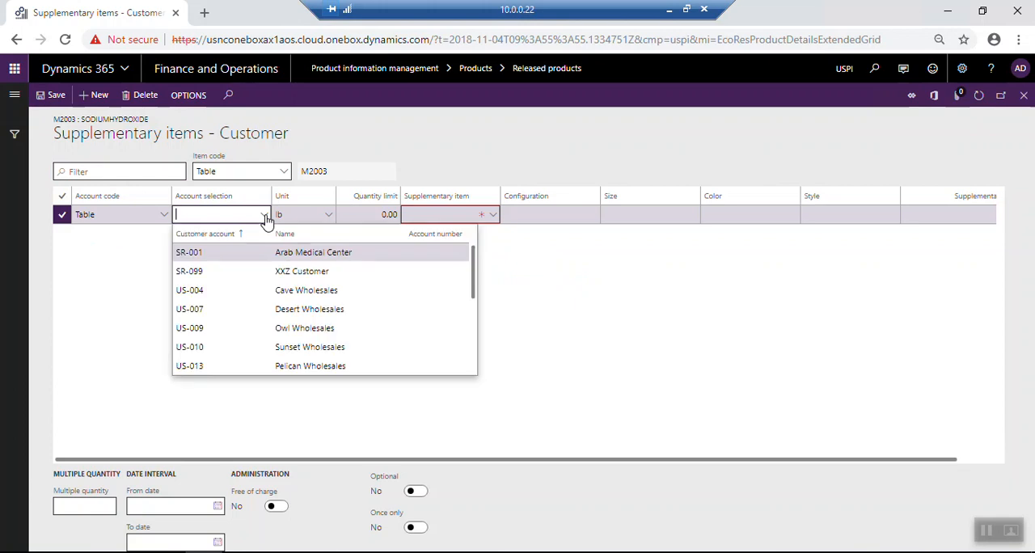
Try the account codes Group and All on the line, checking the account selection choices for Group
{"action": "left_click", "coordinate": [165, 216]}
{"action": "left_click", "coordinate": [166, 218]}
{"action": "left_click", "coordinate": [166, 219]}
{"action": "left_click", "coordinate": [117, 252]}
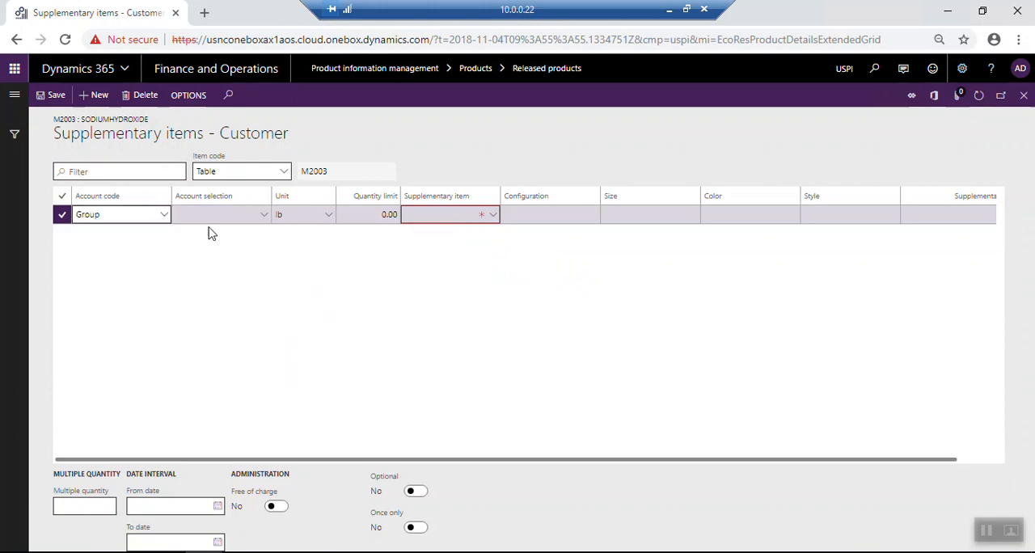
{"action": "left_click", "coordinate": [243, 216]}
{"action": "left_click", "coordinate": [264, 214]}
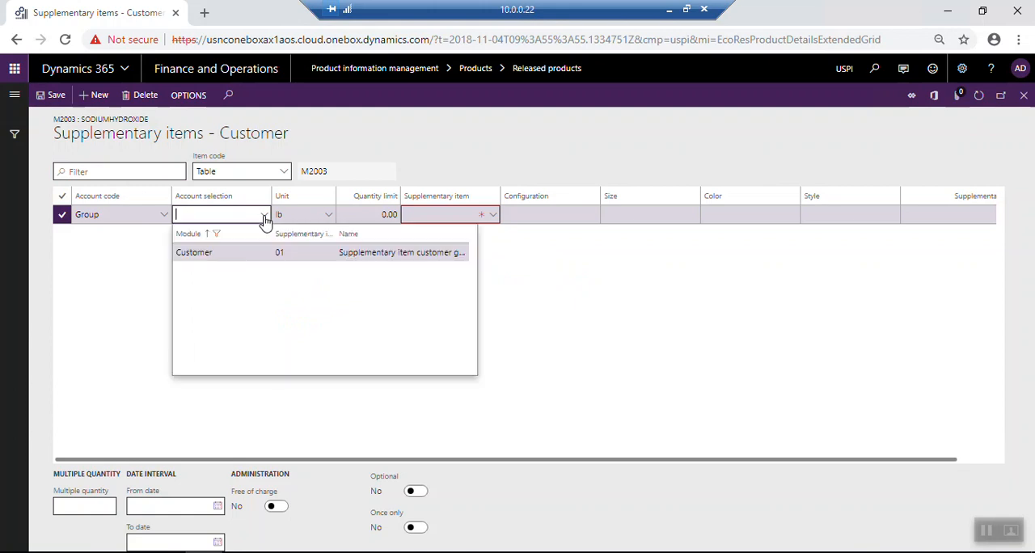
{"action": "left_click", "coordinate": [165, 216]}
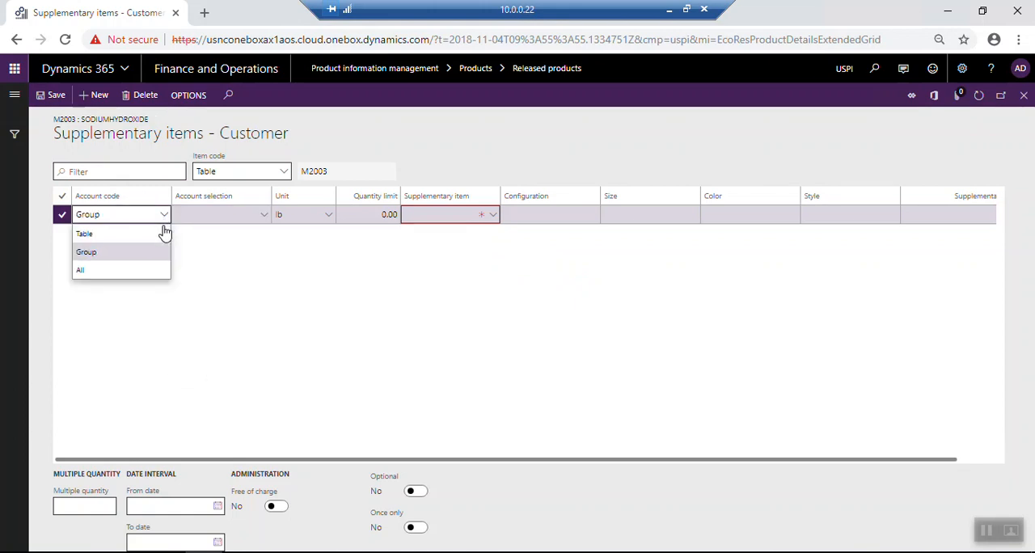
{"action": "left_click", "coordinate": [131, 271]}
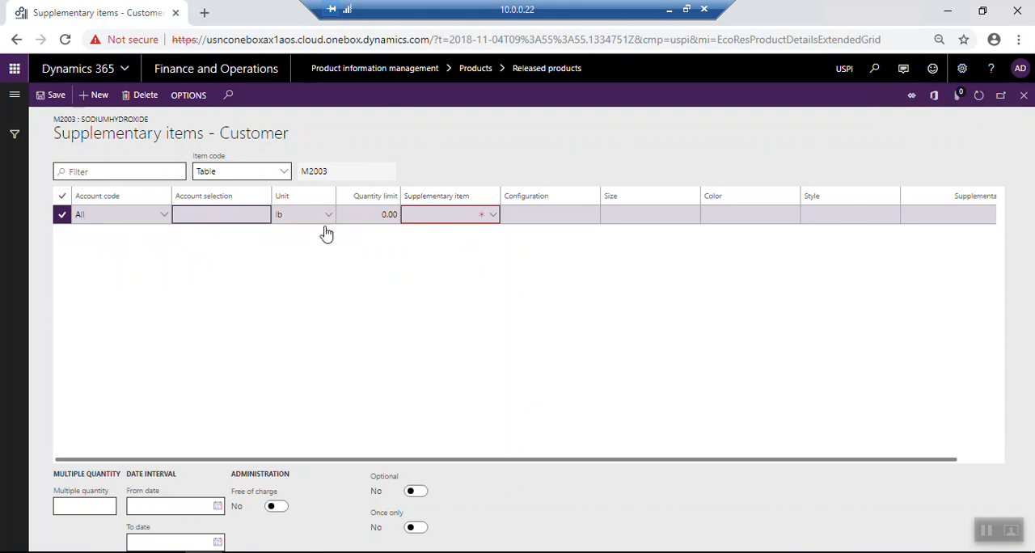
Set the line's account code to Table and select the Arab Medical Center customer account
{"action": "left_click", "coordinate": [166, 215]}
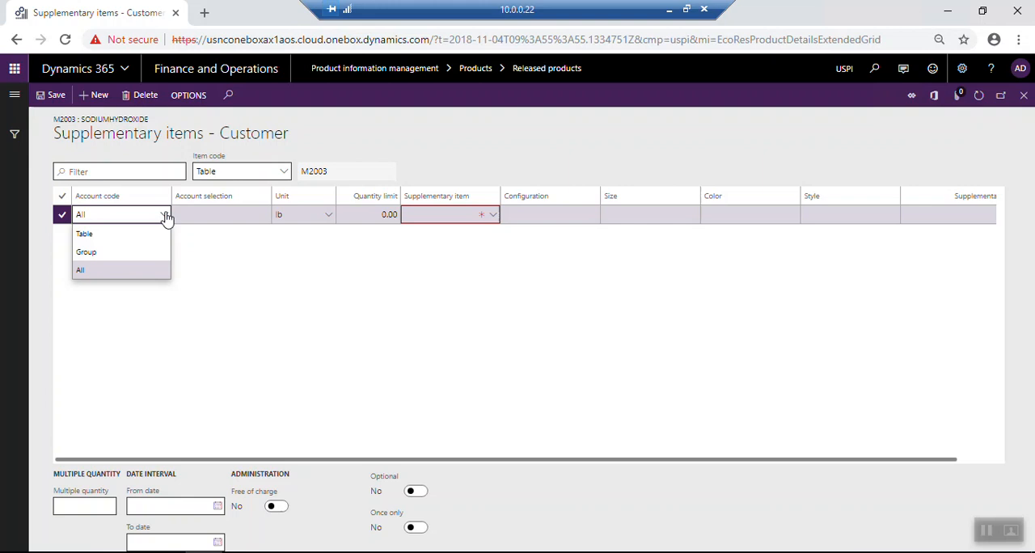
{"action": "left_click", "coordinate": [111, 236]}
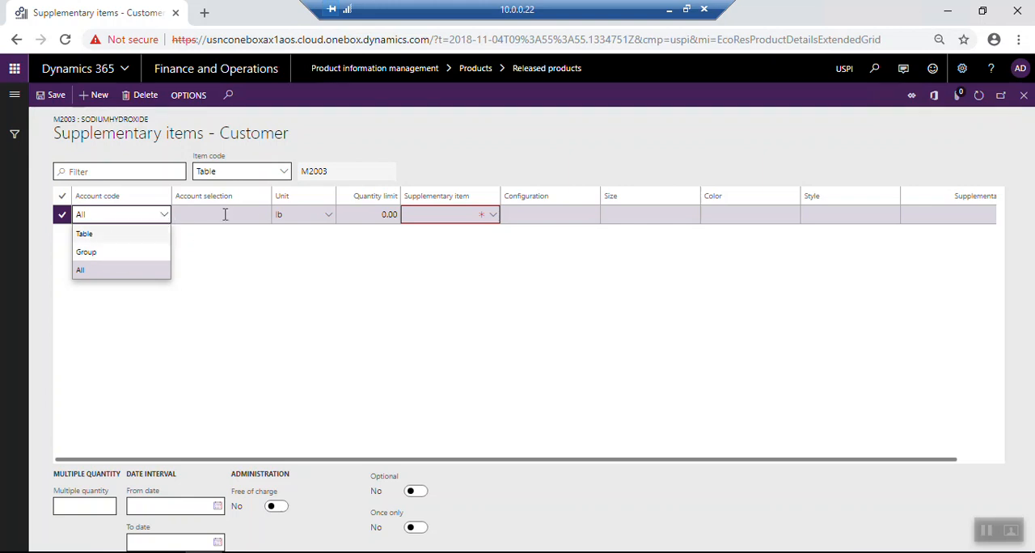
{"action": "left_click", "coordinate": [247, 214]}
{"action": "left_click", "coordinate": [263, 215]}
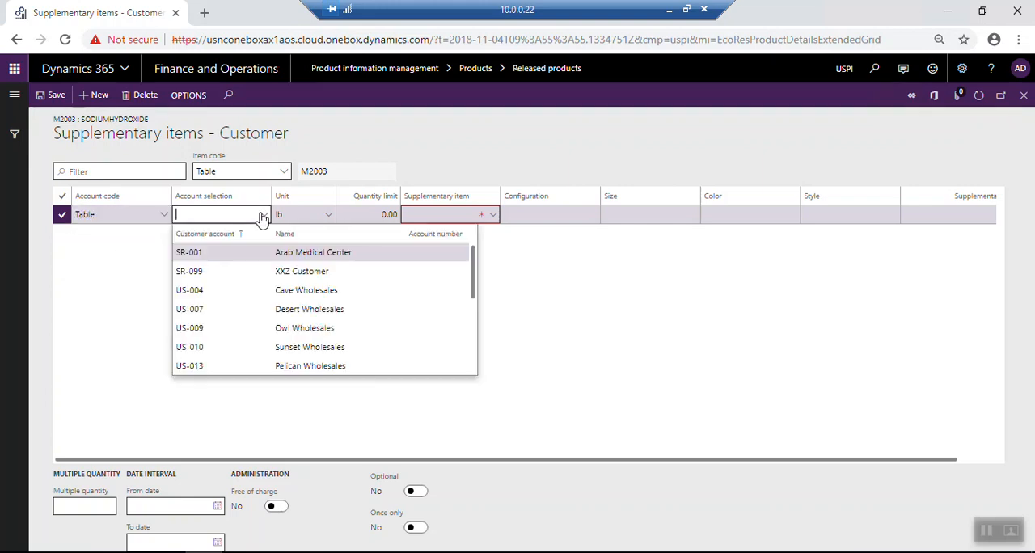
{"action": "left_click", "coordinate": [236, 253]}
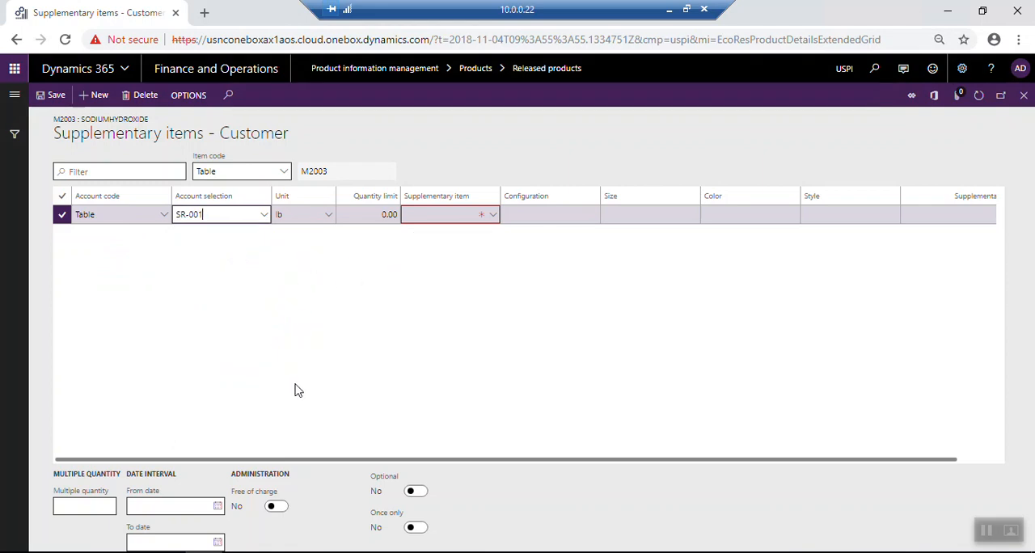
{"action": "key", "text": "Tab"}
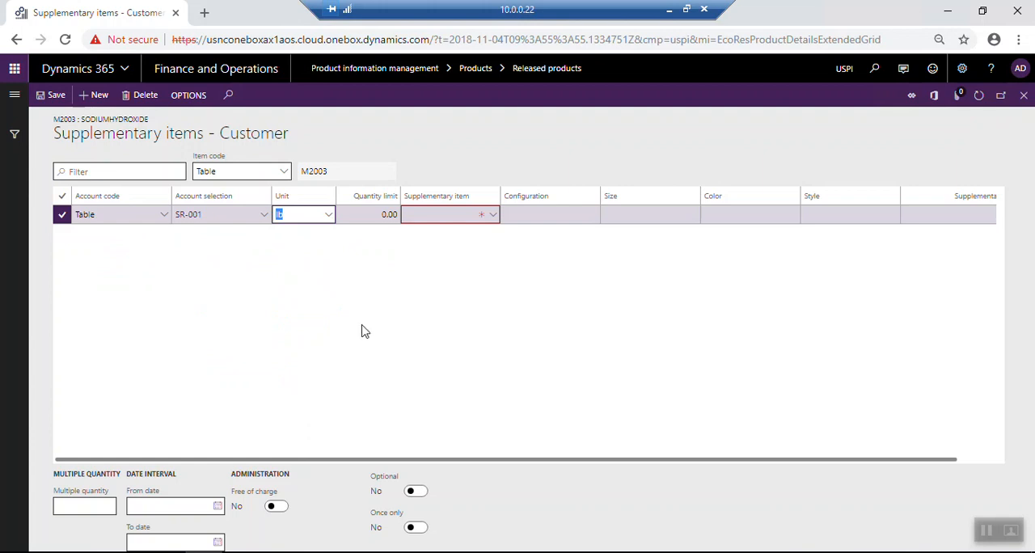
Set the line's quantity limit to 1, keeping lb as the unit
{"action": "key", "text": "Tab"}
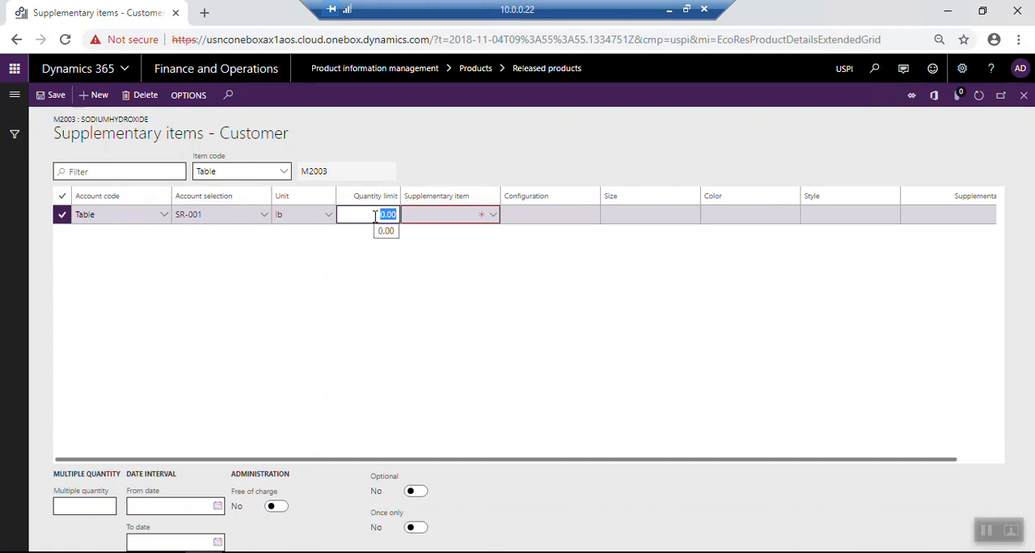
{"action": "type", "text": "1"}
{"action": "key", "text": "Tab"}
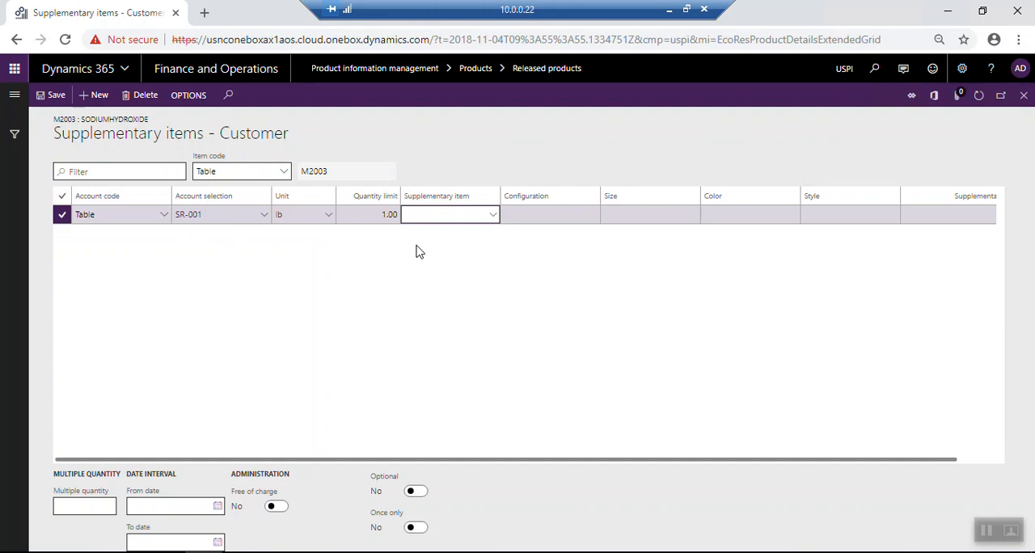
{"action": "left_click", "coordinate": [376, 219]}
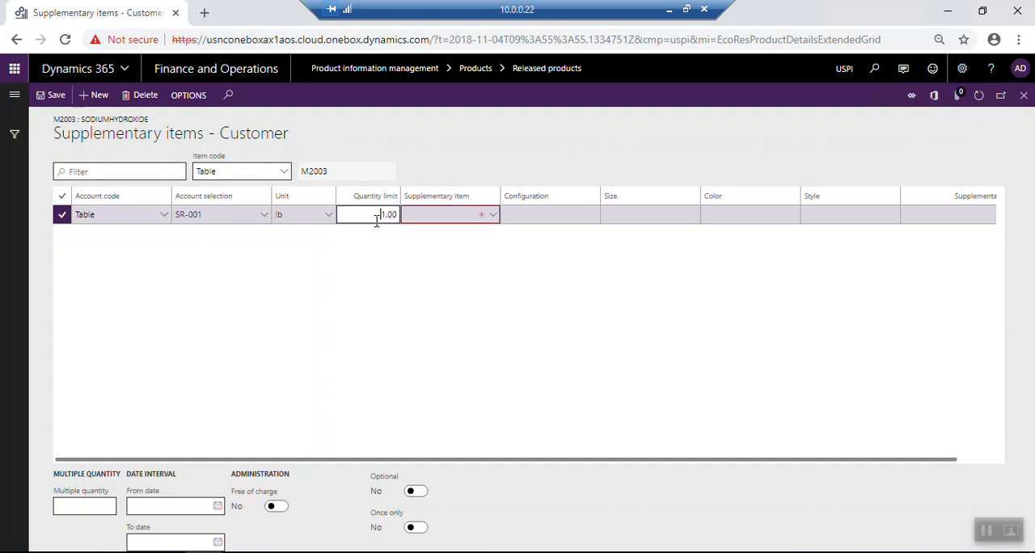
{"action": "left_click_drag", "start_coordinate": [372, 221], "coordinate": [414, 215]}
Choose M5003 Zinc Oxide as the supplementary item, leaving configuration, size, color and style empty
{"action": "left_click", "coordinate": [493, 215]}
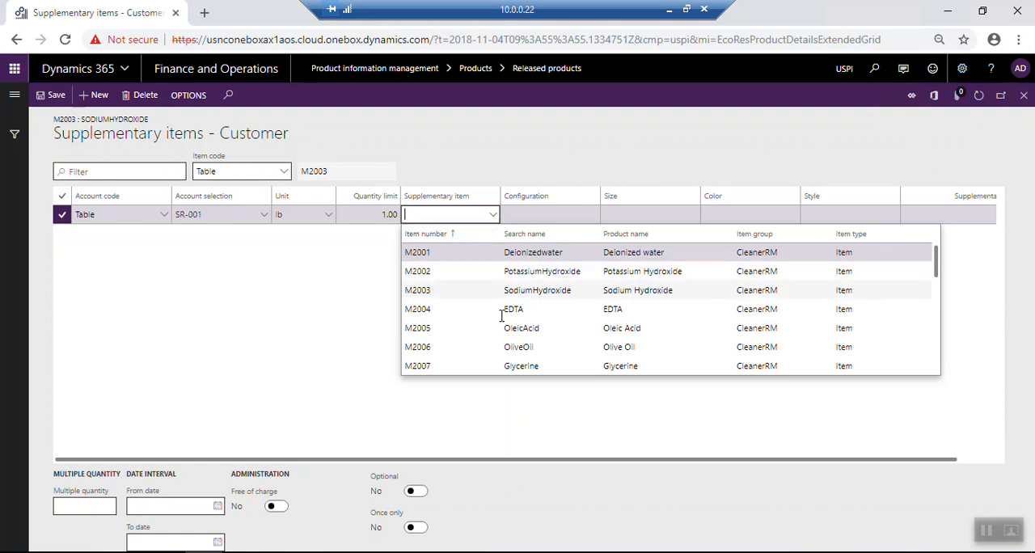
{"action": "scroll", "coordinate": [481, 357], "scroll_direction": "down", "scroll_amount": 5}
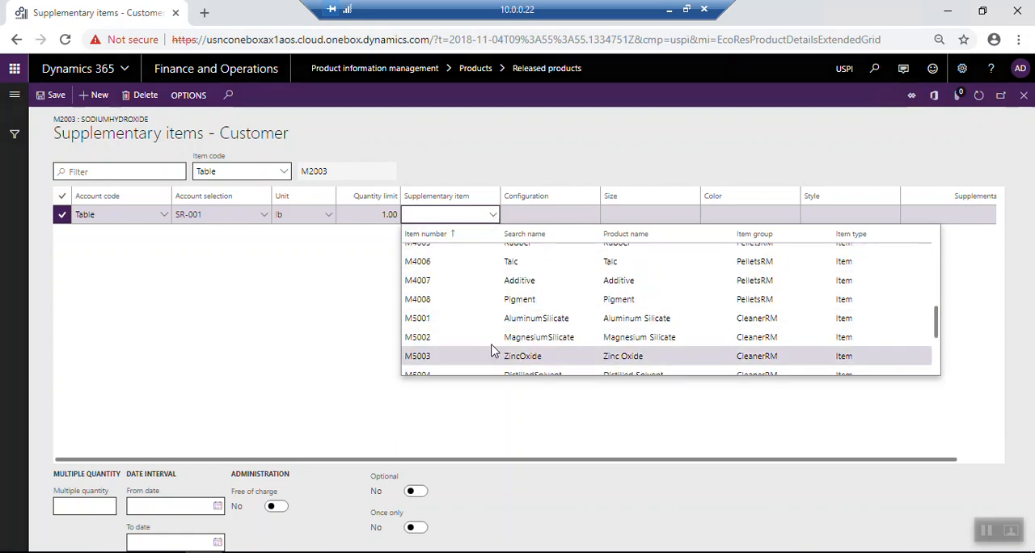
{"action": "left_click", "coordinate": [493, 353]}
{"action": "key", "text": "Tab"}
{"action": "key", "text": "Tab"}
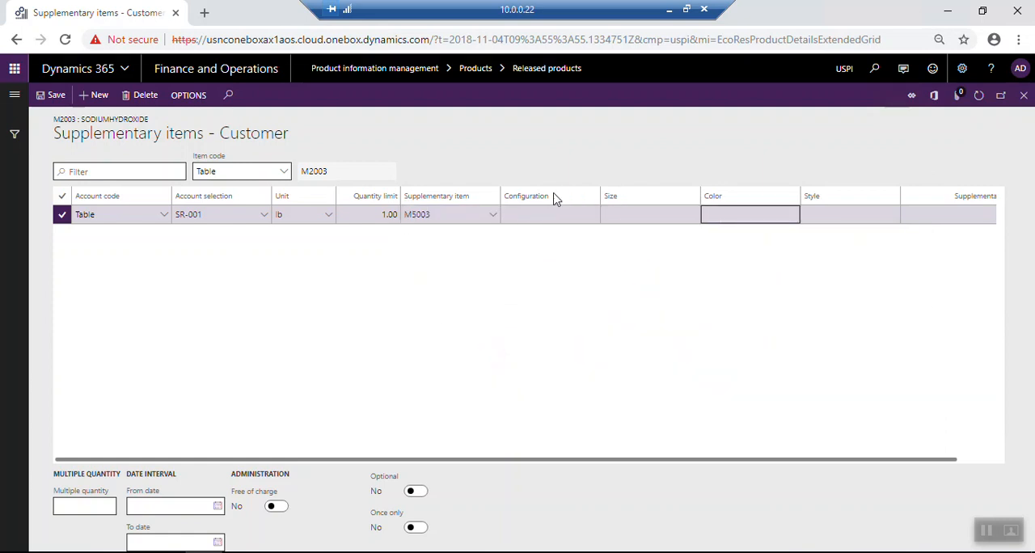
{"action": "key", "text": "Tab"}
{"action": "key", "text": "Tab"}
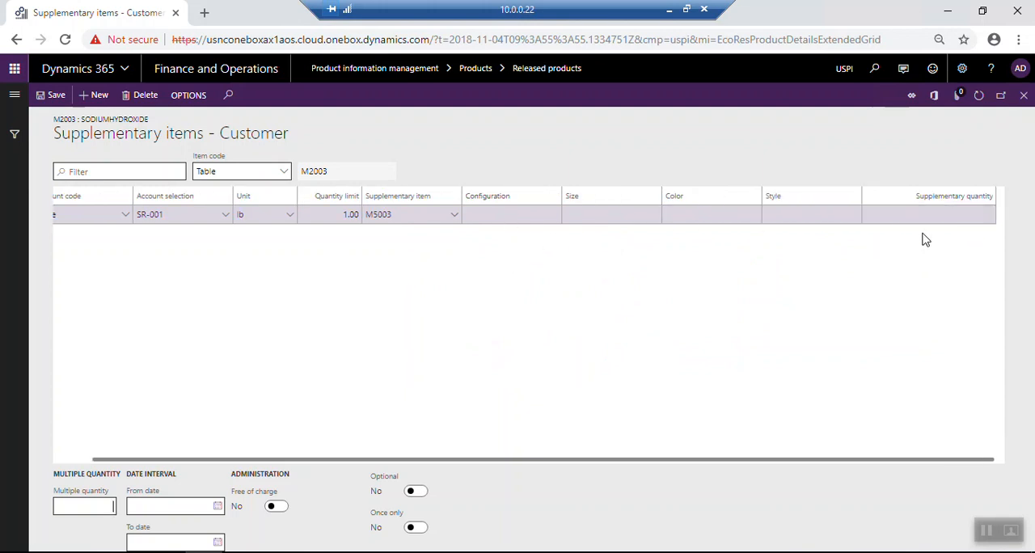
Set the supplementary quantity of the M5003 line to 1
{"action": "left_click", "coordinate": [915, 217]}
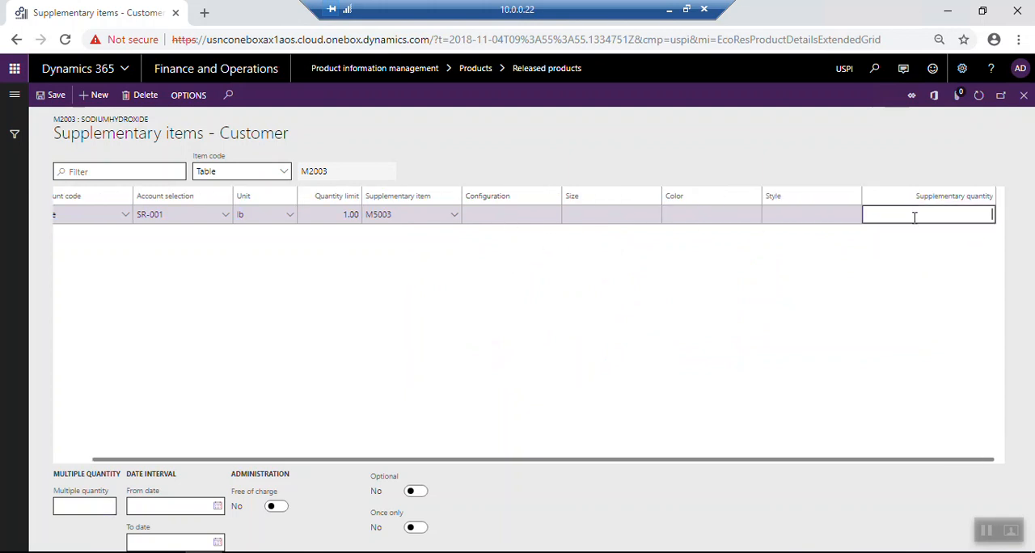
{"action": "type", "text": "1"}
{"action": "left_click", "coordinate": [326, 214]}
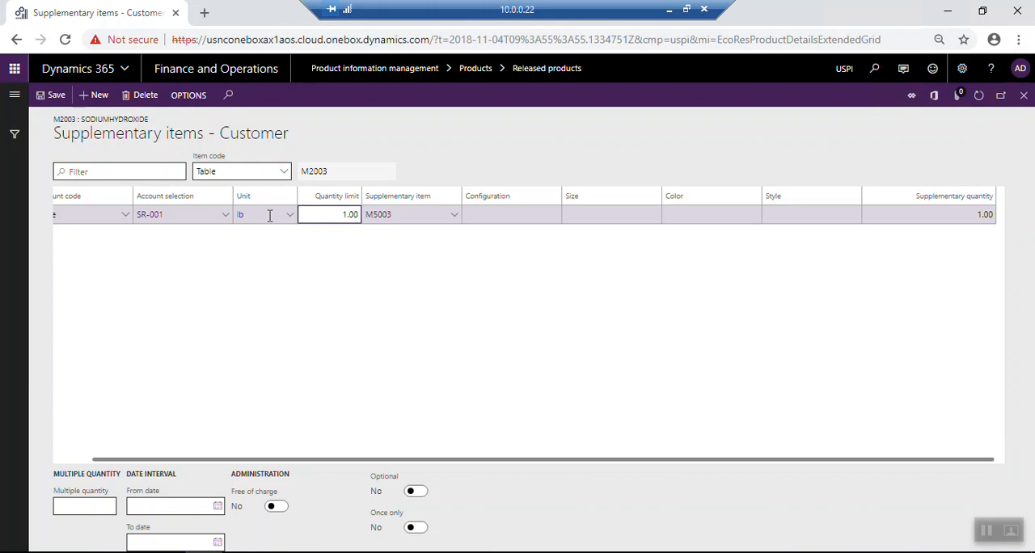
{"action": "left_click", "coordinate": [945, 212]}
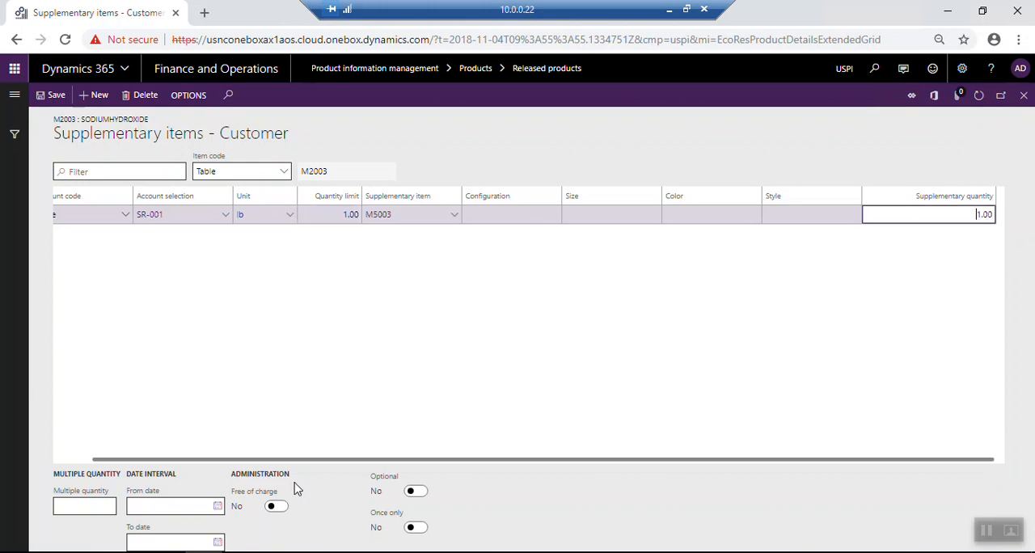
Set the supplementary item's date interval from 1/1/2019 to 1/31/2019
{"action": "left_click", "coordinate": [180, 510]}
{"action": "left_click", "coordinate": [218, 508]}
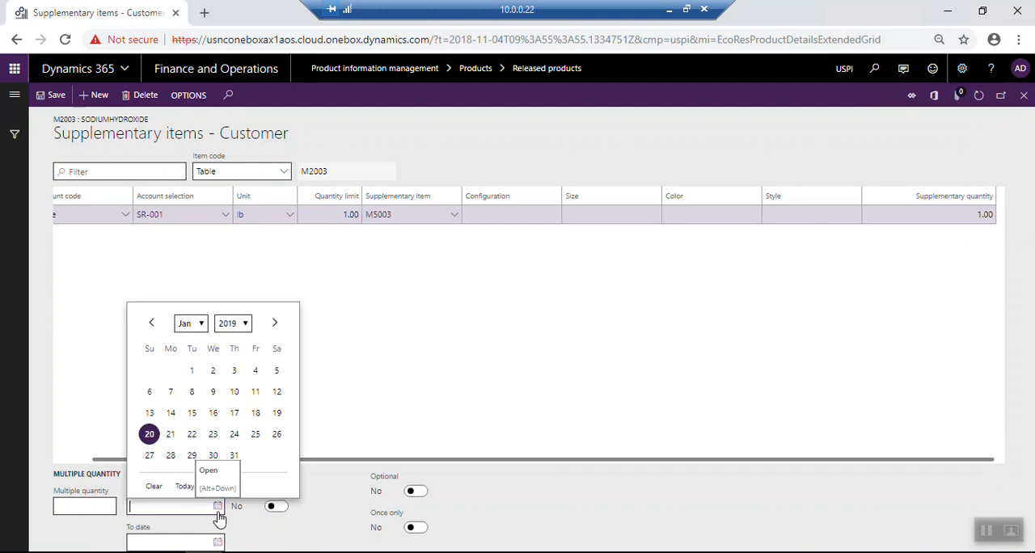
{"action": "left_click", "coordinate": [191, 370]}
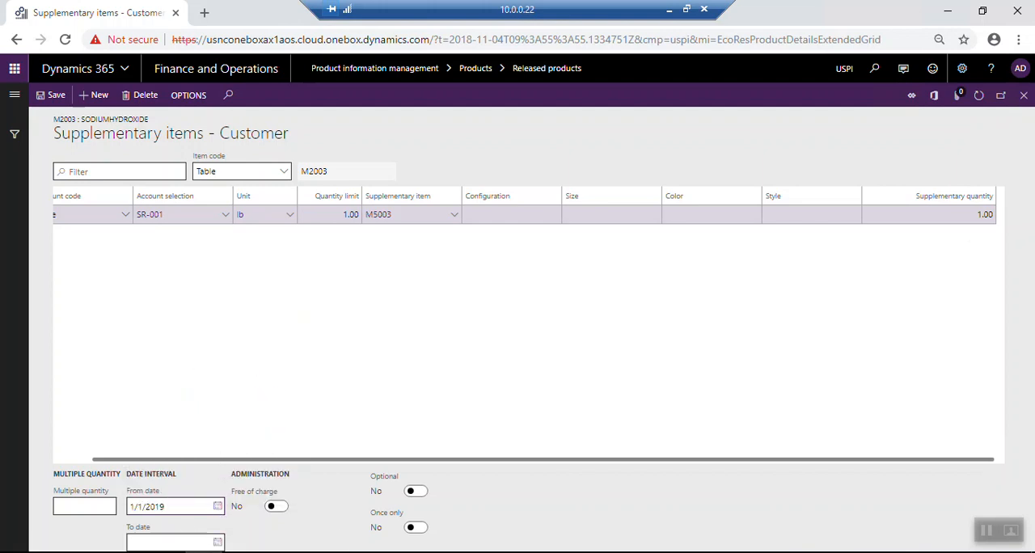
{"action": "left_click", "coordinate": [217, 543]}
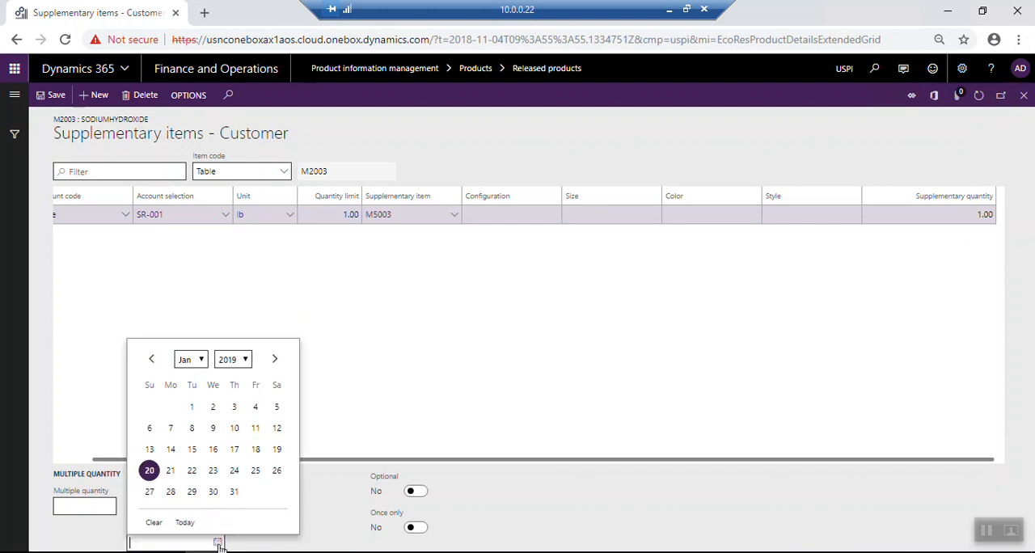
{"action": "left_click", "coordinate": [234, 493]}
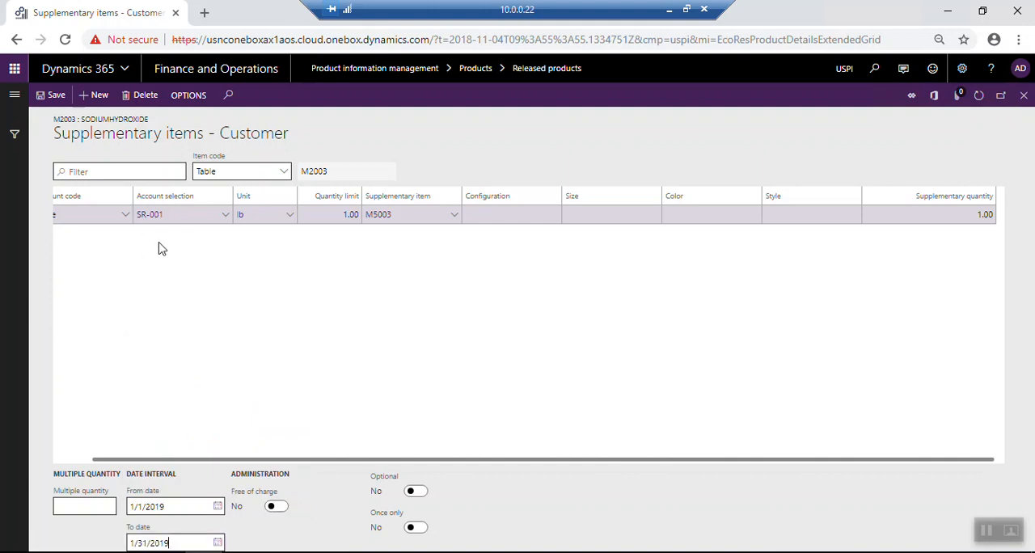
Try the Optional setting for the supplementary item and switch it back to No
{"action": "left_click", "coordinate": [416, 493]}
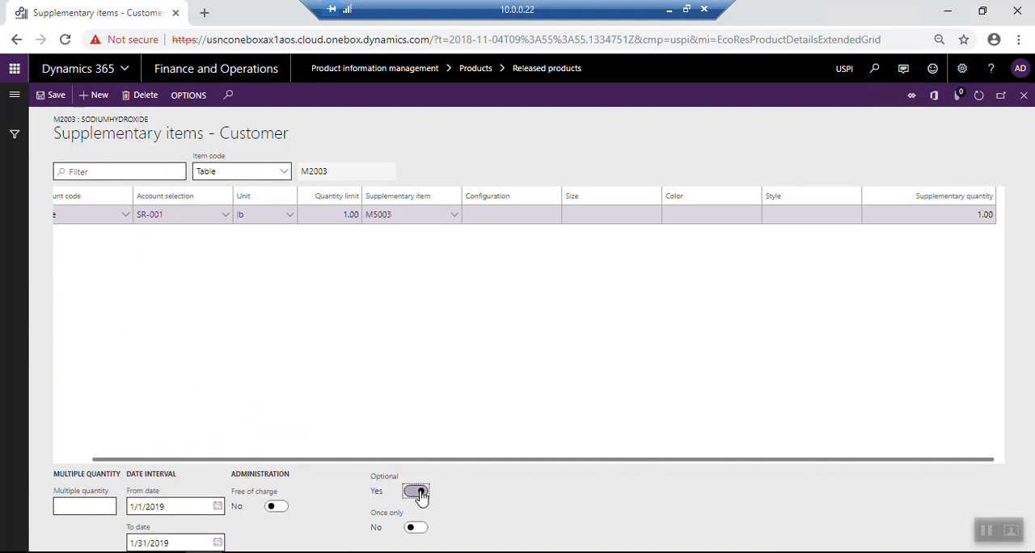
{"action": "left_click", "coordinate": [416, 493]}
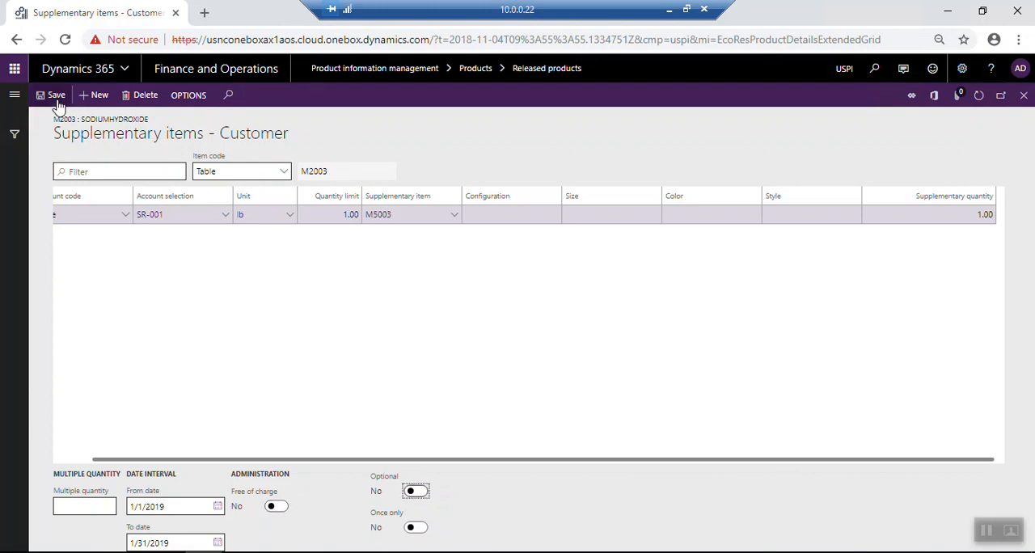
Close the supplementary items form and reopen it for M2003 Sodium Hydroxide to check the saved line
{"action": "left_click", "coordinate": [1023, 102]}
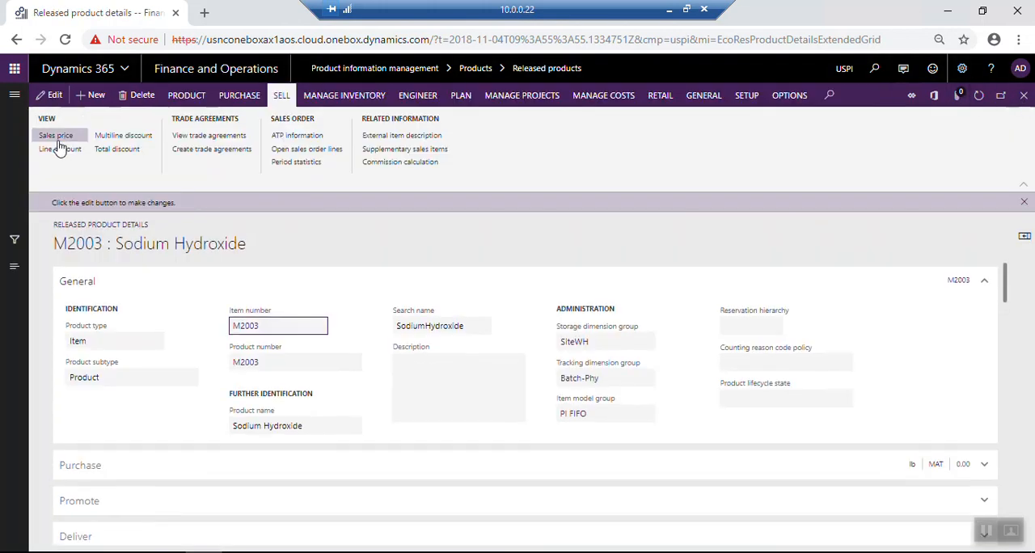
{"action": "left_click", "coordinate": [15, 96]}
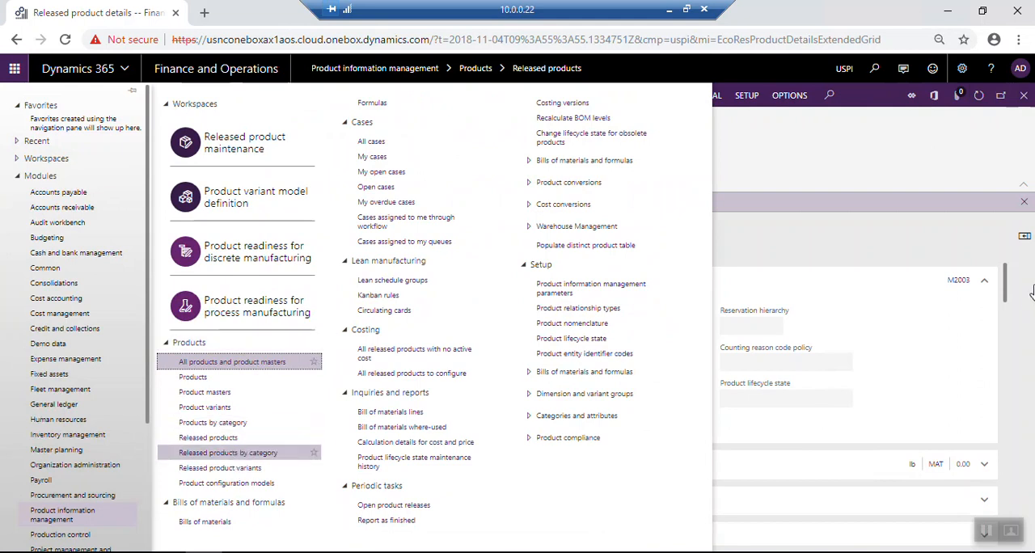
{"action": "left_click", "coordinate": [927, 251]}
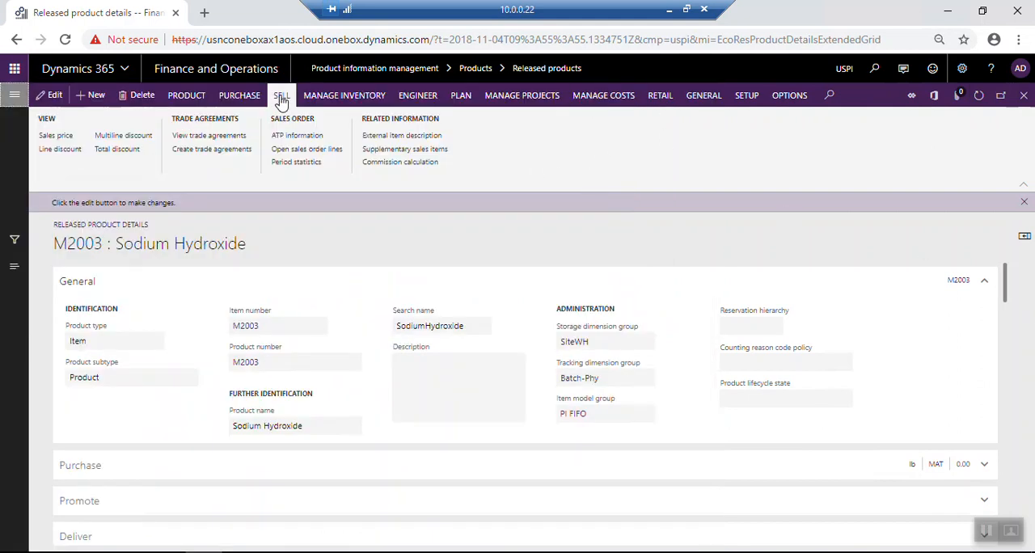
{"action": "left_click", "coordinate": [414, 151]}
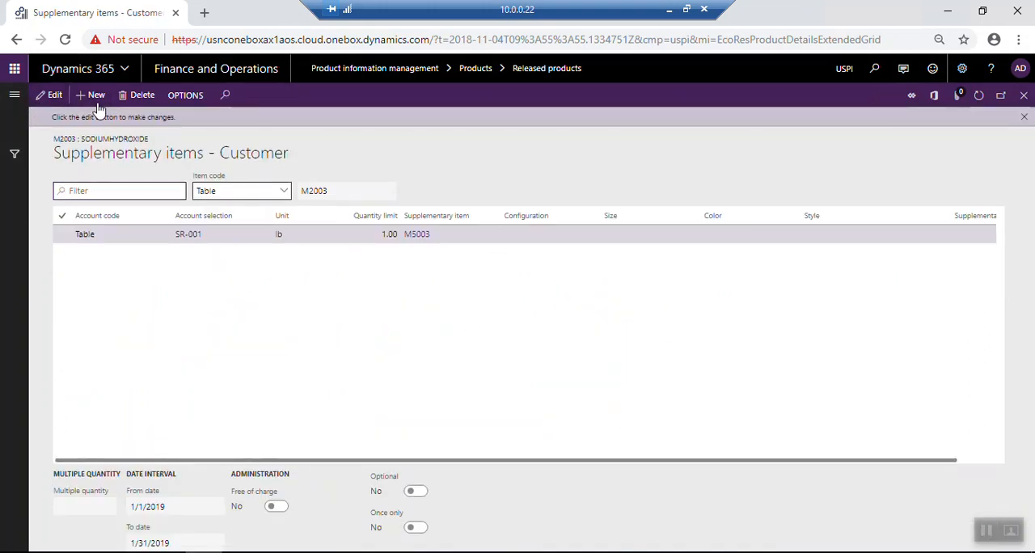
{"action": "left_click", "coordinate": [1024, 96]}
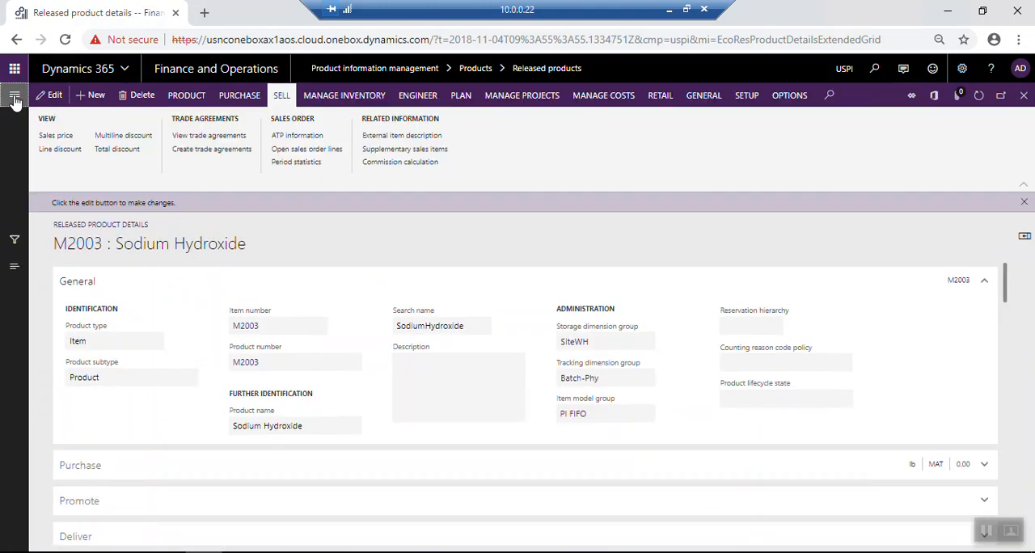
Open the list of all sales orders in the Sales and marketing module
{"action": "left_click", "coordinate": [15, 97]}
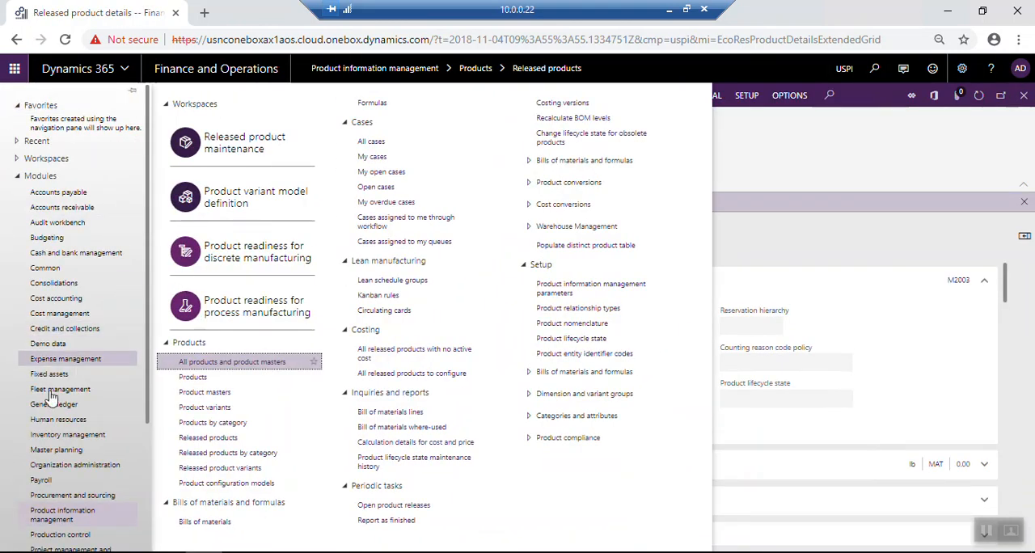
{"action": "scroll", "coordinate": [112, 479], "scroll_direction": "down", "scroll_amount": 2}
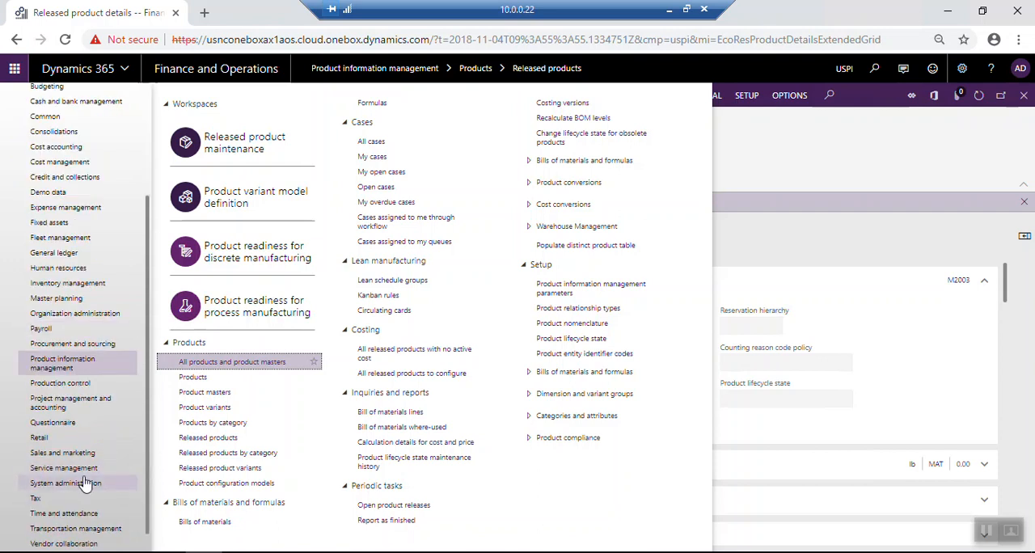
{"action": "left_click", "coordinate": [92, 459]}
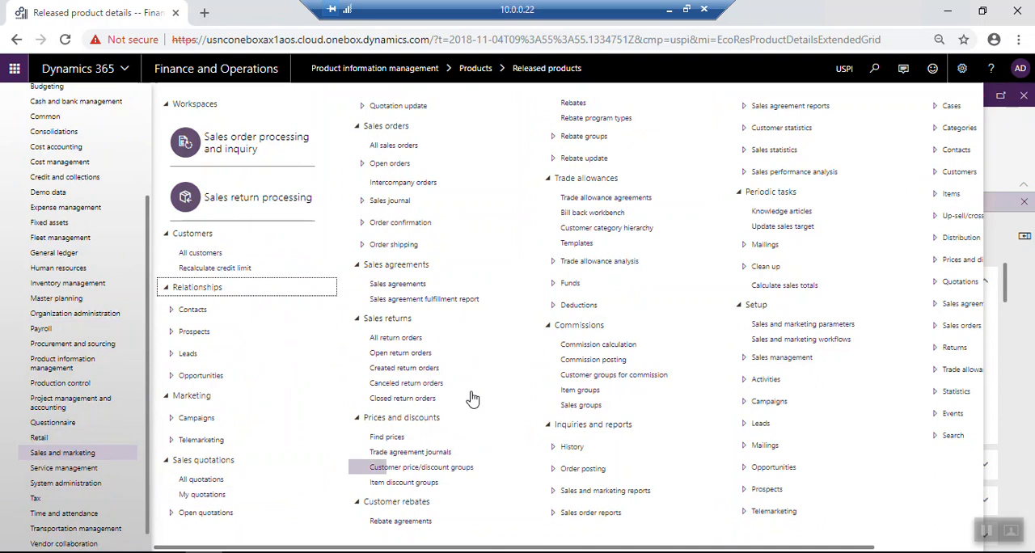
{"action": "left_click", "coordinate": [399, 148]}
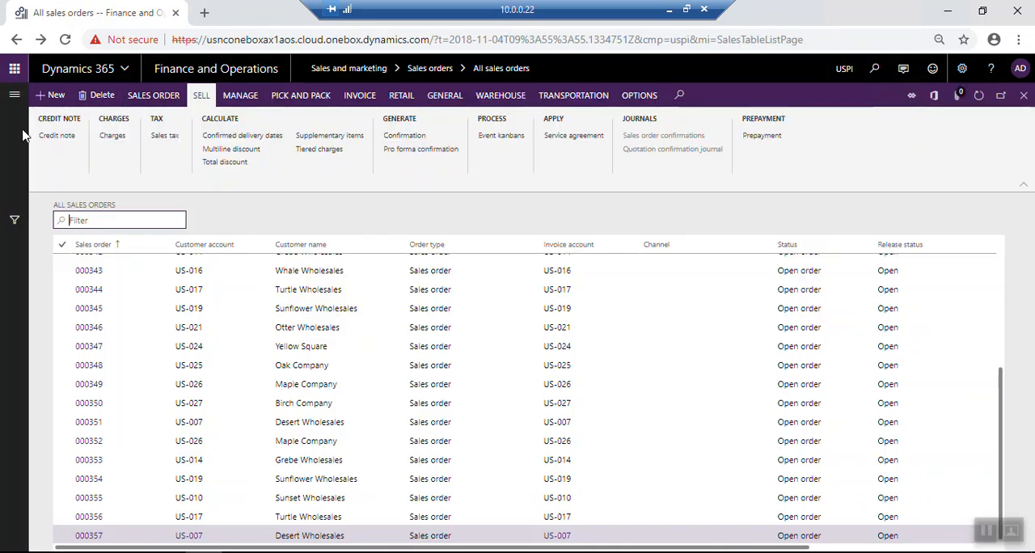
Start a new sales order with Arab Medical Center as the customer account and try to create it
{"action": "left_click", "coordinate": [55, 96]}
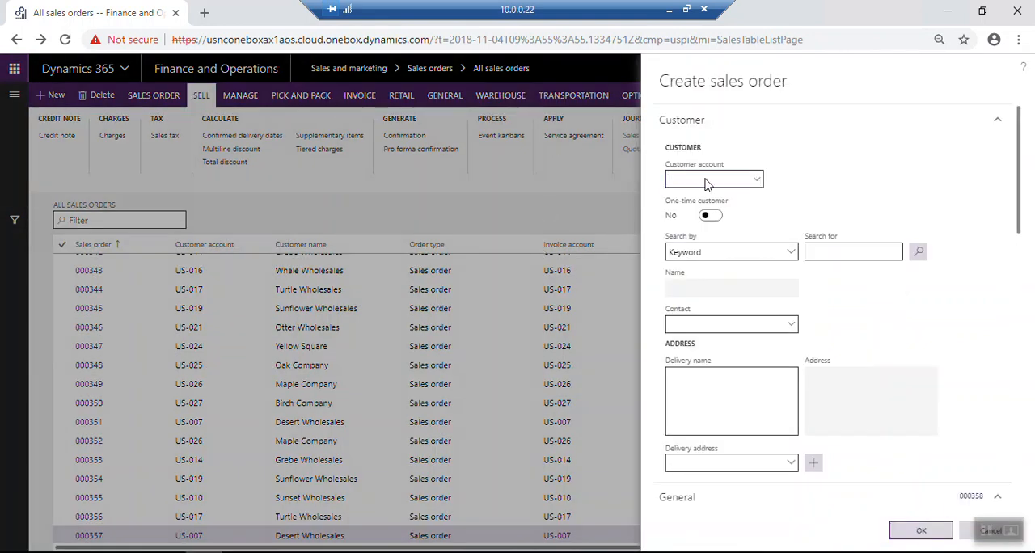
{"action": "left_click", "coordinate": [758, 180]}
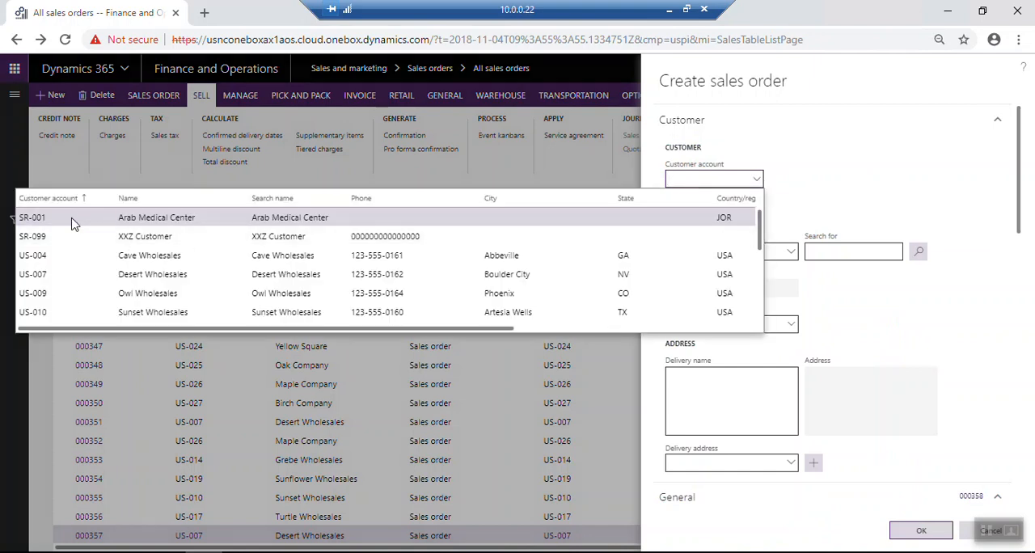
{"action": "left_click", "coordinate": [912, 532]}
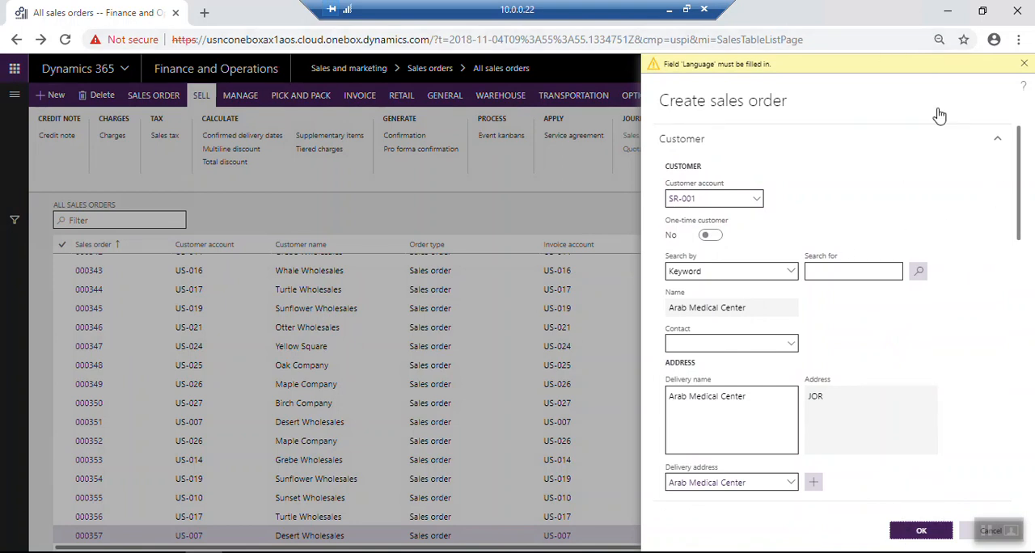
{"action": "left_click", "coordinate": [1025, 65]}
Set the new sales order's administration language to en-us and create the order
{"action": "scroll", "coordinate": [938, 423], "scroll_direction": "down", "scroll_amount": 4}
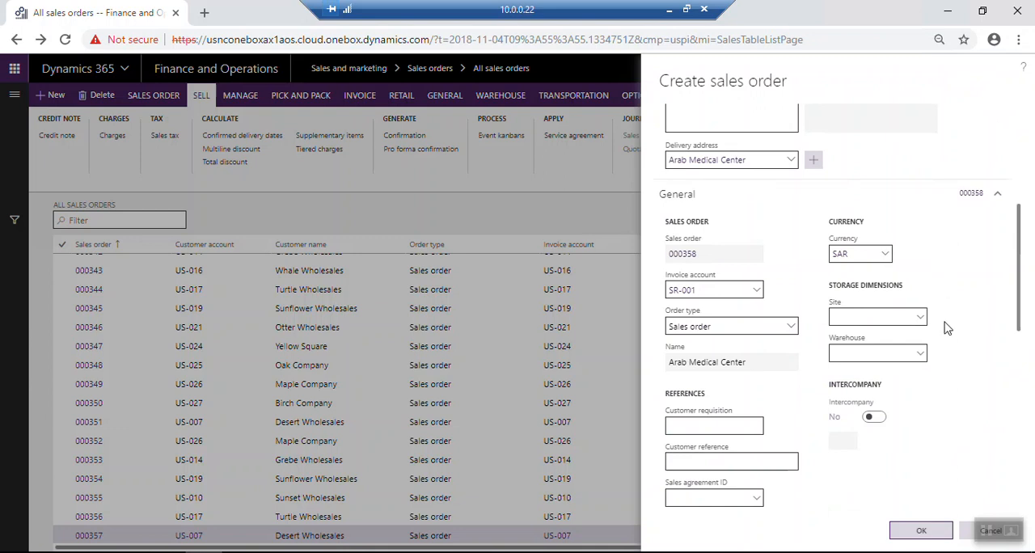
{"action": "scroll", "coordinate": [920, 379], "scroll_direction": "down", "scroll_amount": 3}
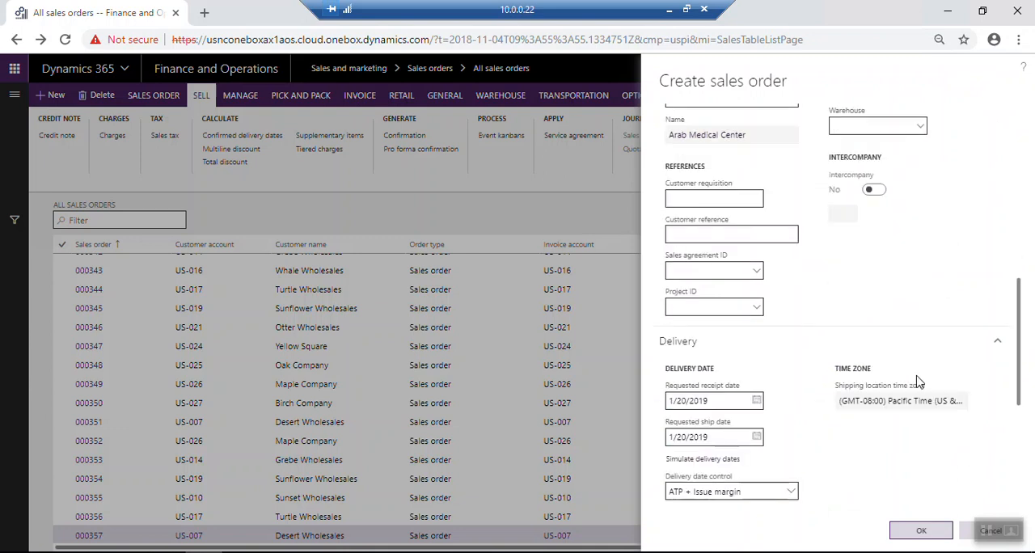
{"action": "scroll", "coordinate": [920, 380], "scroll_direction": "down", "scroll_amount": 4}
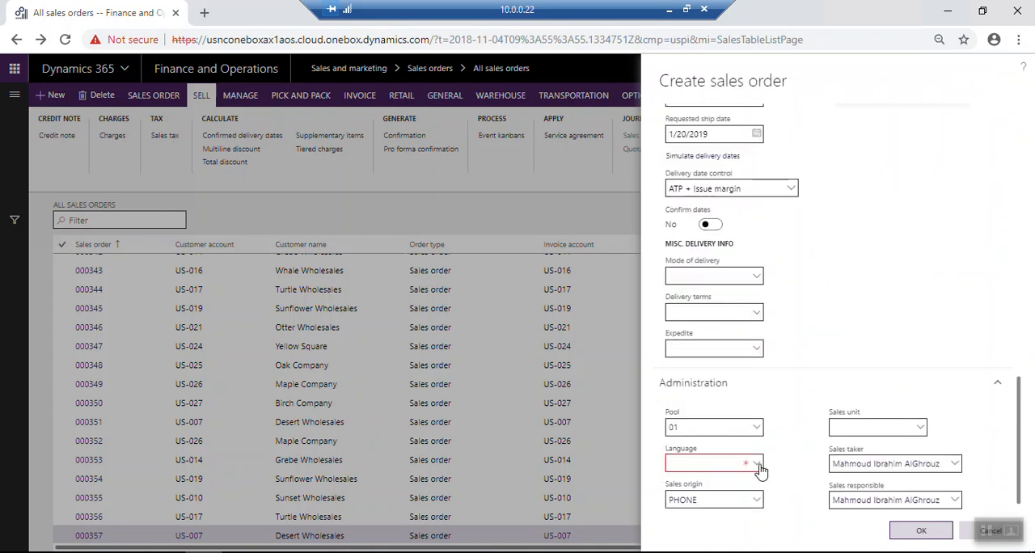
{"action": "left_click", "coordinate": [758, 465]}
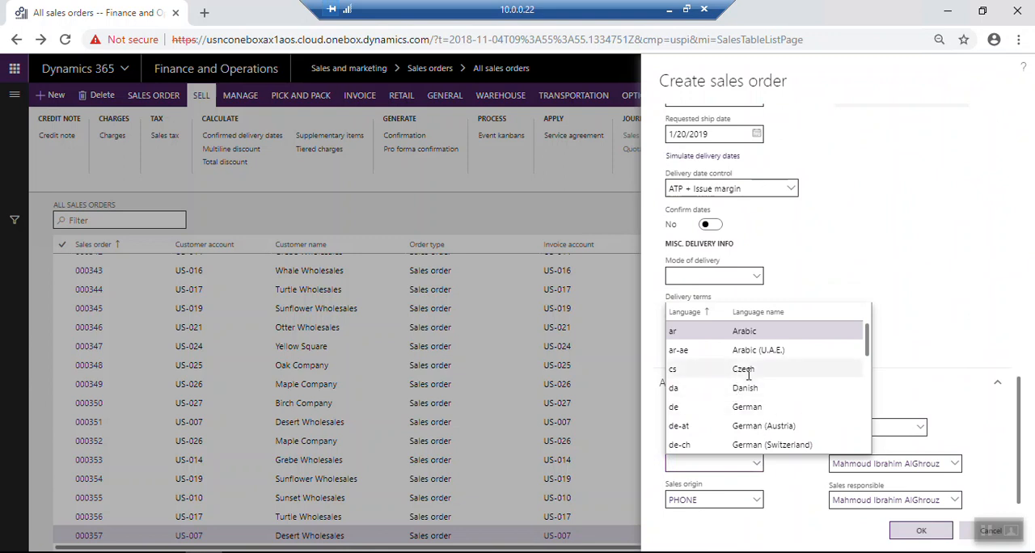
{"action": "type", "text": "en-us"}
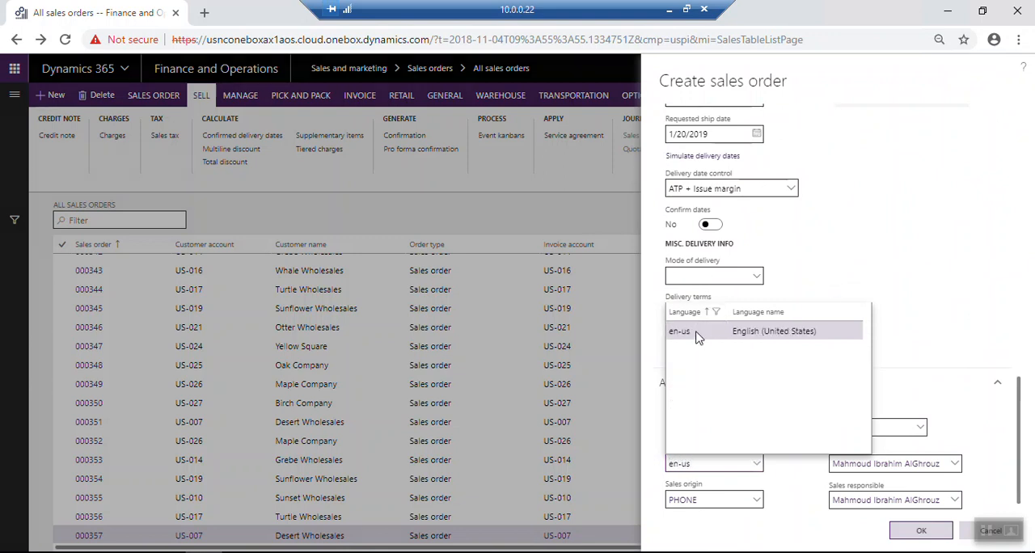
{"action": "left_click", "coordinate": [699, 337]}
{"action": "left_click", "coordinate": [922, 531]}
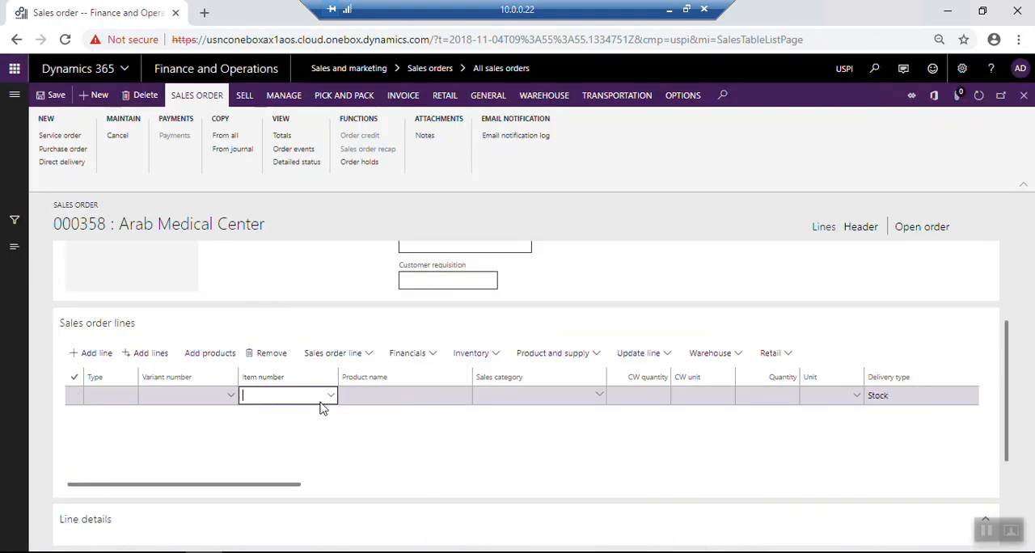
Fill the first sales order line with item M2003 Sodium Hydroxide and a quantity of 7
{"action": "left_click", "coordinate": [333, 397]}
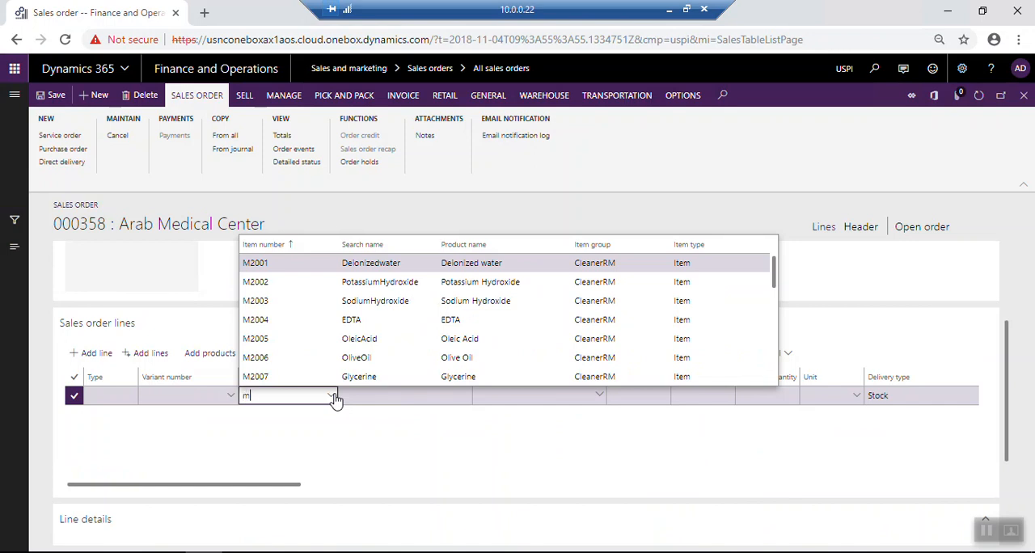
{"action": "left_click", "coordinate": [493, 309]}
{"action": "key", "text": "Tab"}
{"action": "key", "text": "Tab"}
{"action": "key", "text": "Tab"}
{"action": "key", "text": "Tab"}
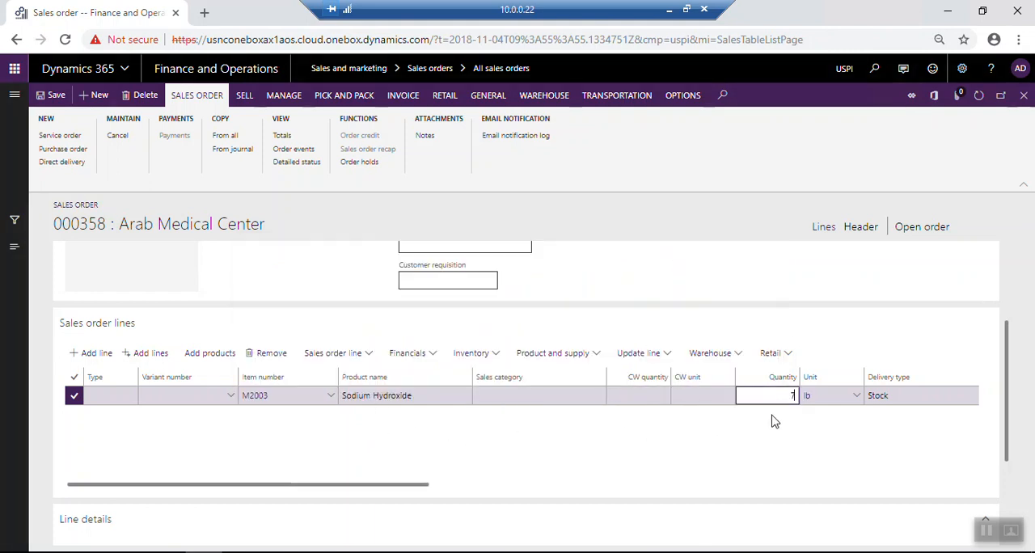
{"action": "key", "text": "Tab"}
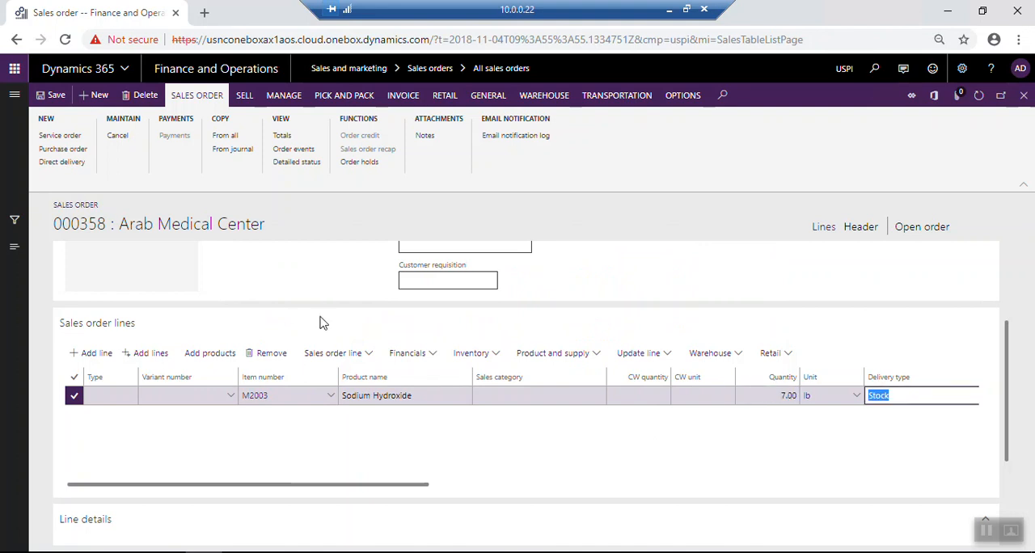
Calculate supplementary items for the Sodium Hydroxide line and add the mandatory item M5003 Zinc Oxide to the order
{"action": "left_click", "coordinate": [366, 358]}
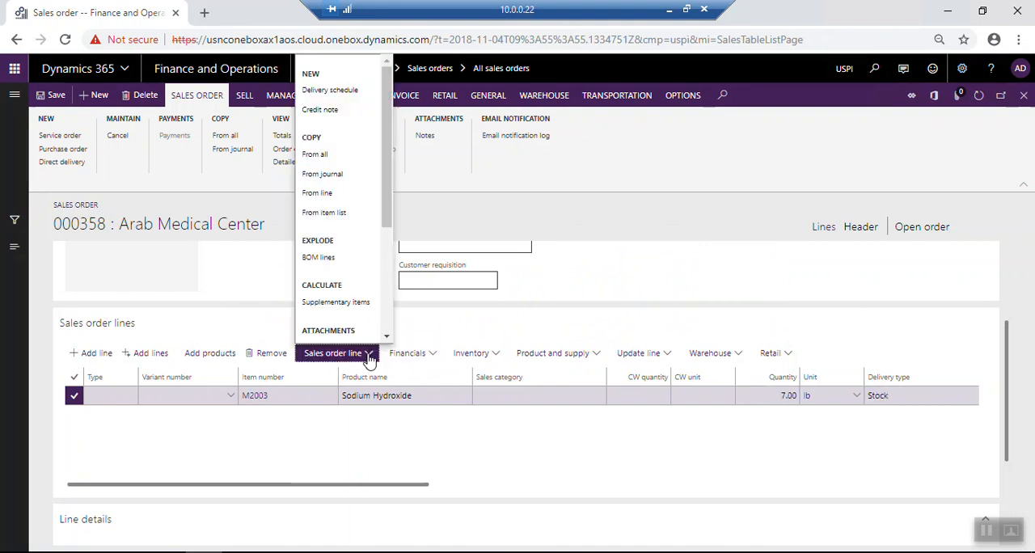
{"action": "left_click", "coordinate": [336, 304]}
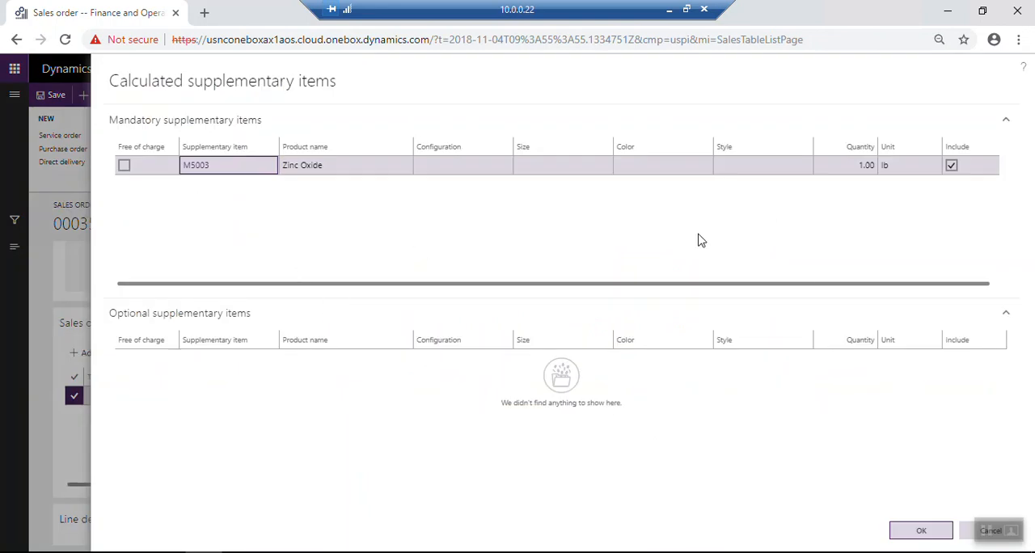
{"action": "left_click", "coordinate": [125, 168]}
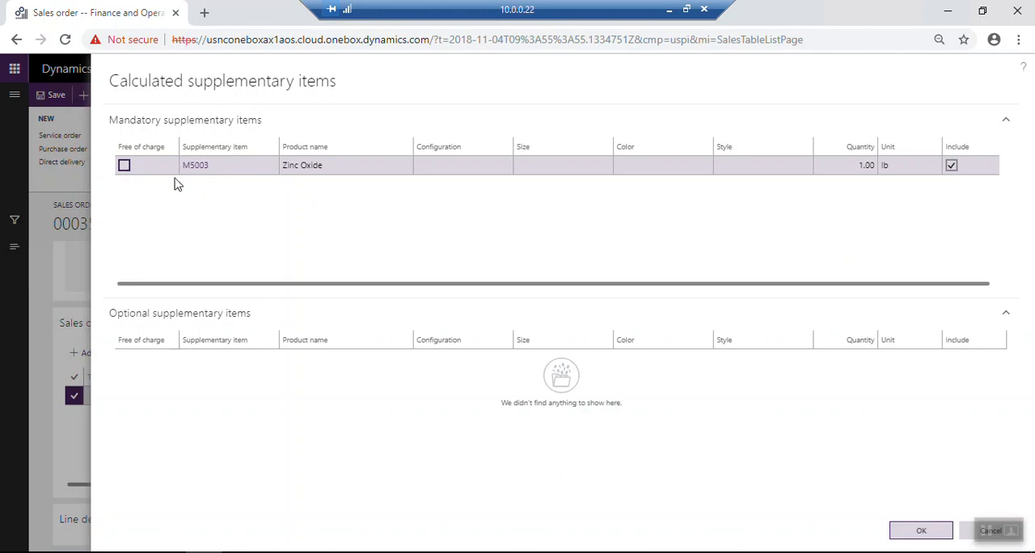
{"action": "left_click", "coordinate": [231, 170]}
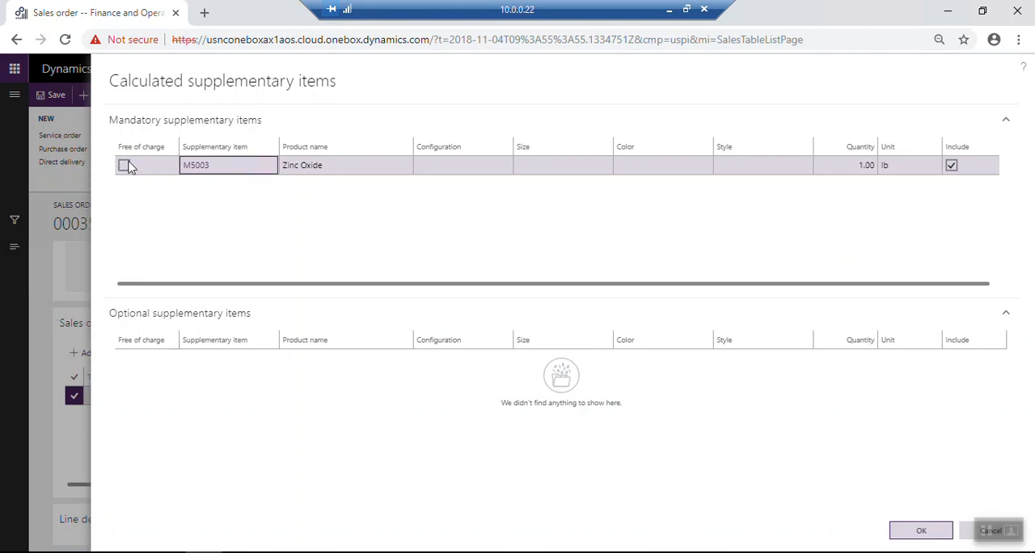
{"action": "left_click", "coordinate": [953, 166]}
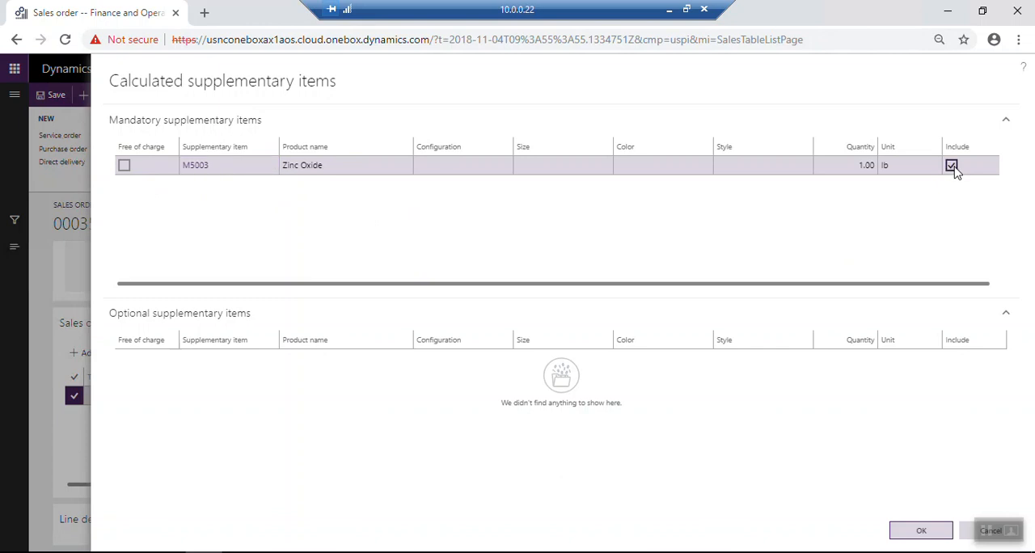
{"action": "left_click", "coordinate": [921, 531]}
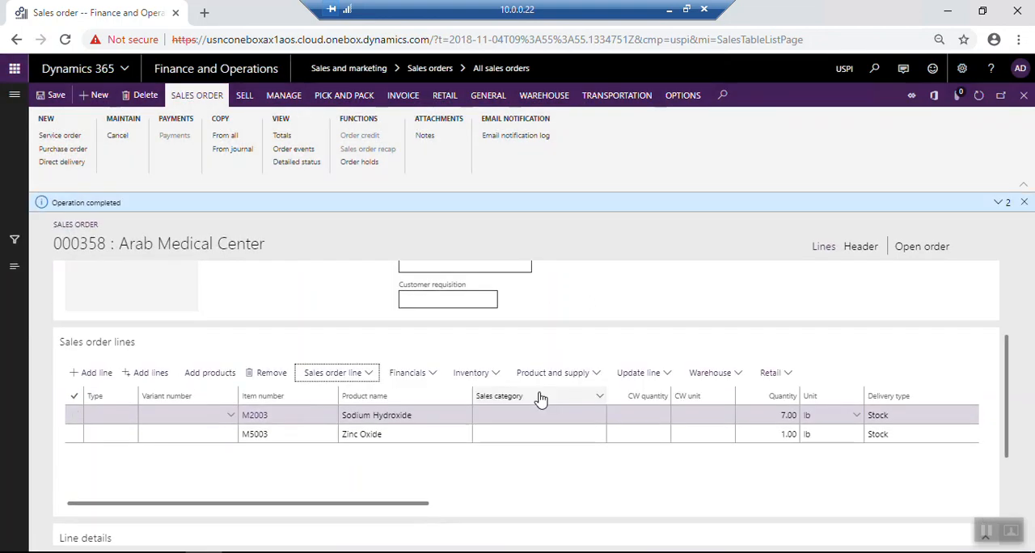
Set the M5003 Zinc Oxide line's quantity to 7, then save and close the sales order
{"action": "left_click", "coordinate": [762, 436]}
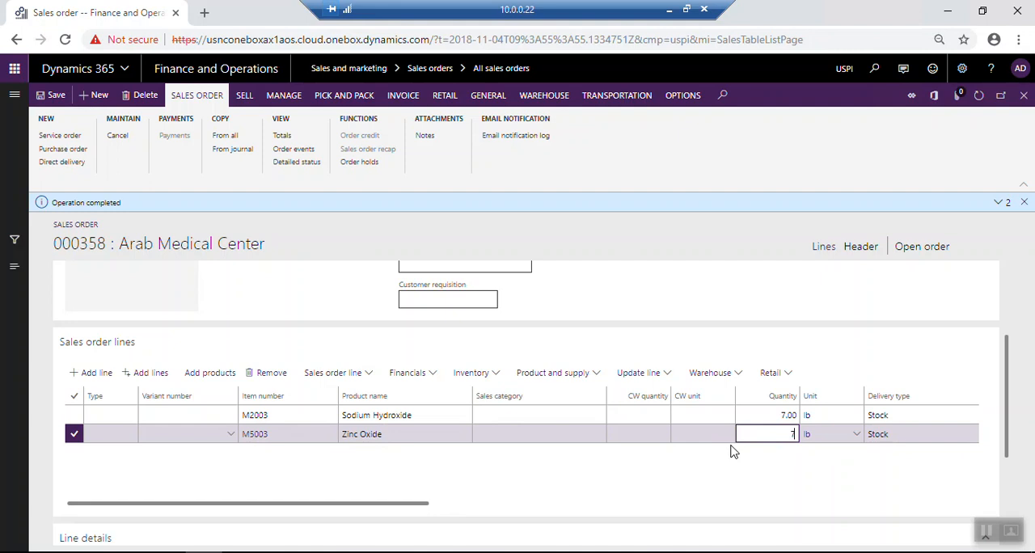
{"action": "type", "text": "7"}
{"action": "left_click", "coordinate": [756, 413]}
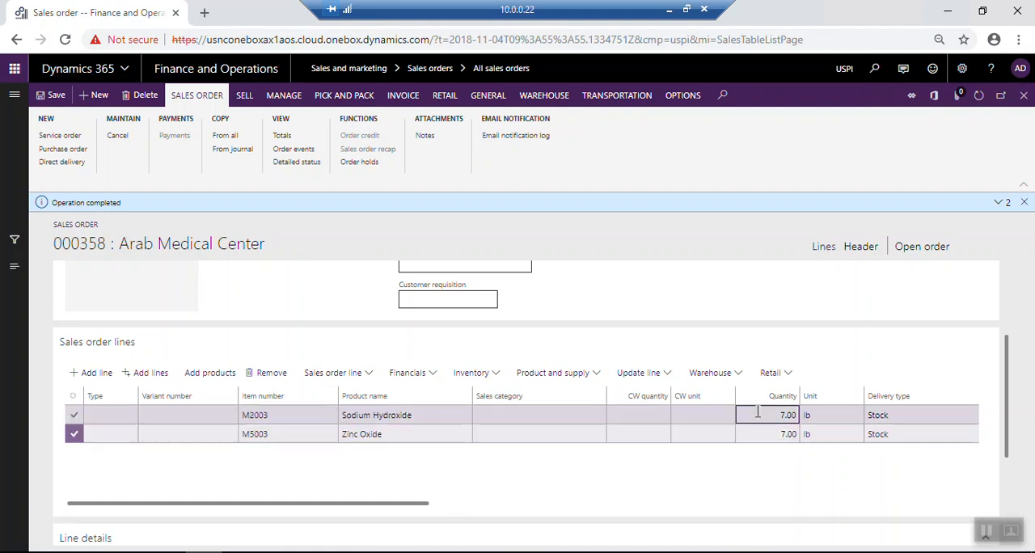
{"action": "left_click", "coordinate": [50, 97]}
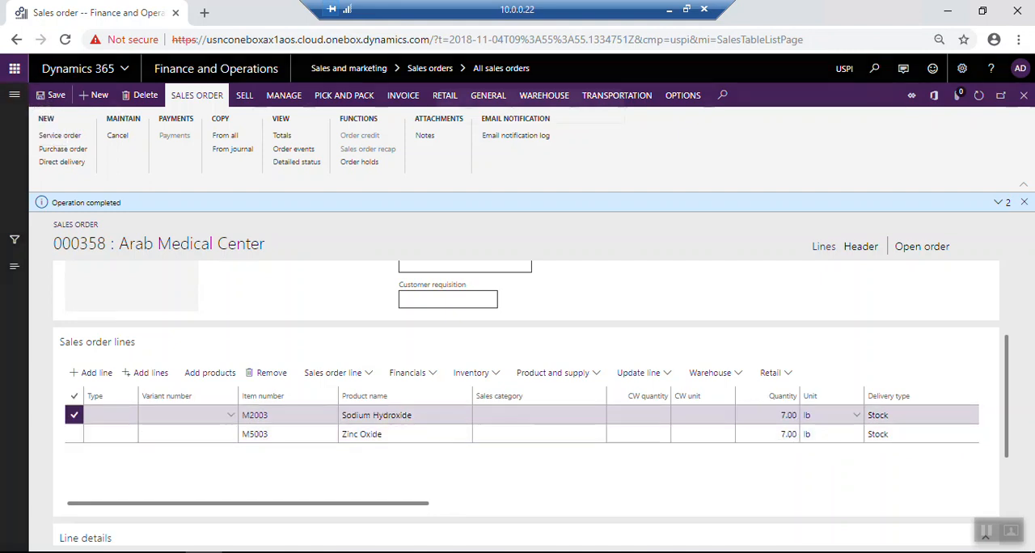
{"action": "left_click", "coordinate": [1024, 95]}
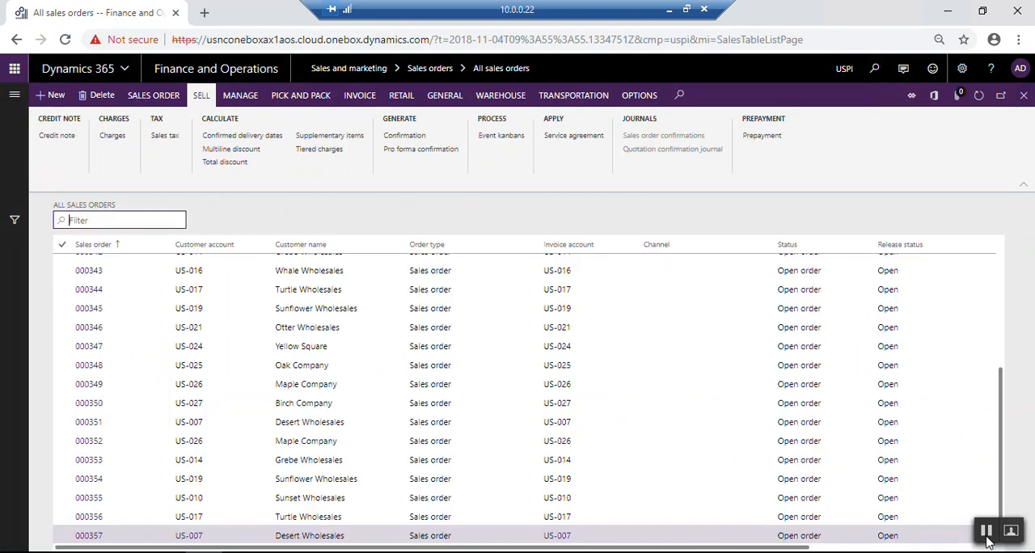